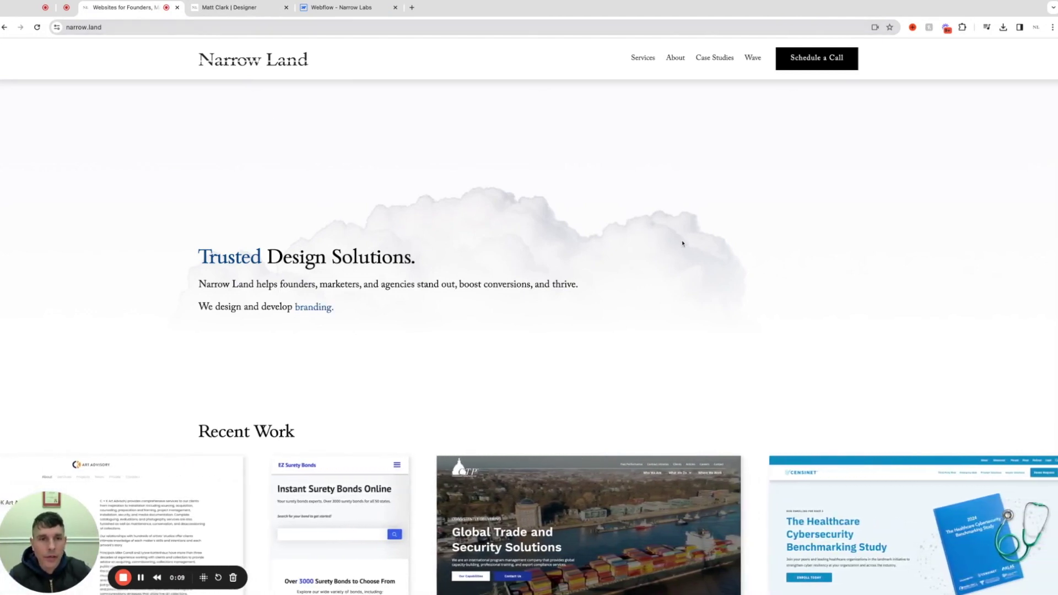
Look over the page, then switch to the Webflow Designer for the site
{"action": "scroll", "coordinate": [527, 218], "scroll_direction": "down", "scroll_amount": 2}
{"action": "scroll", "coordinate": [527, 216], "scroll_direction": "down", "scroll_amount": 2}
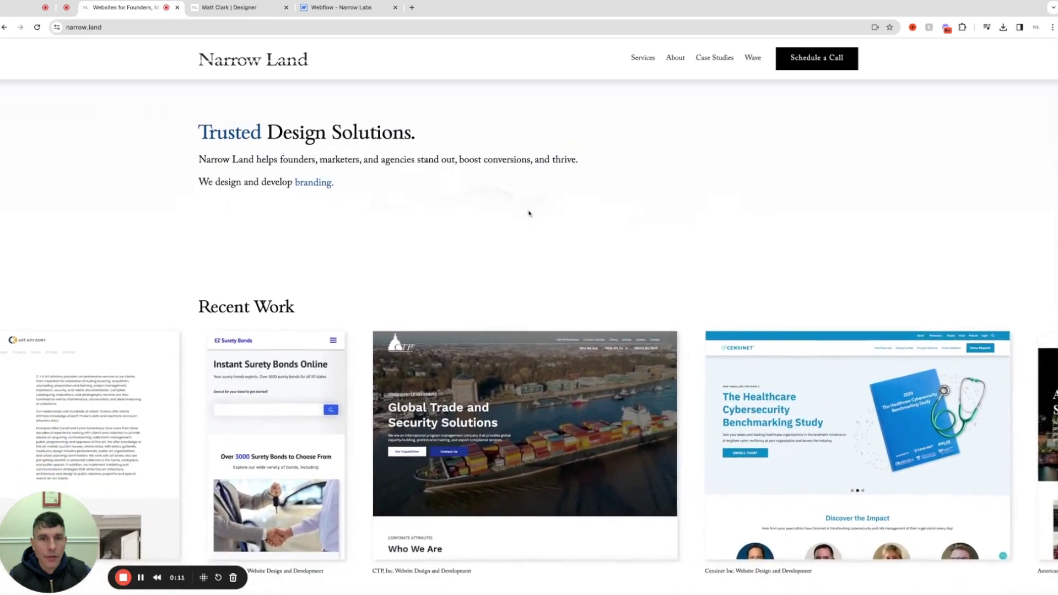
{"action": "scroll", "coordinate": [529, 214], "scroll_direction": "up", "scroll_amount": 3}
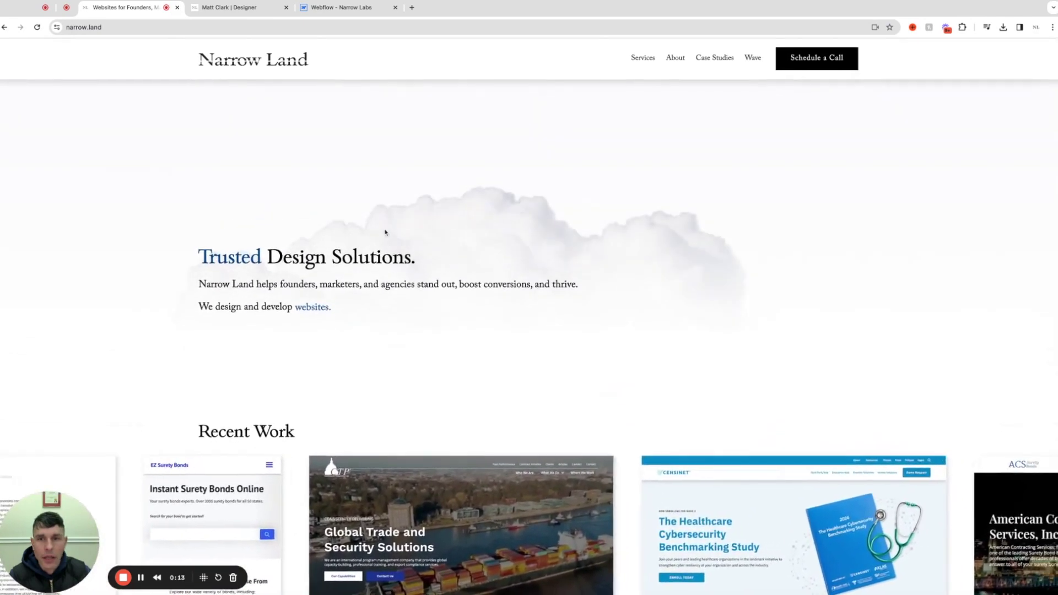
{"action": "scroll", "coordinate": [321, 266], "scroll_direction": "down", "scroll_amount": 2}
{"action": "scroll", "coordinate": [321, 266], "scroll_direction": "down", "scroll_amount": 5}
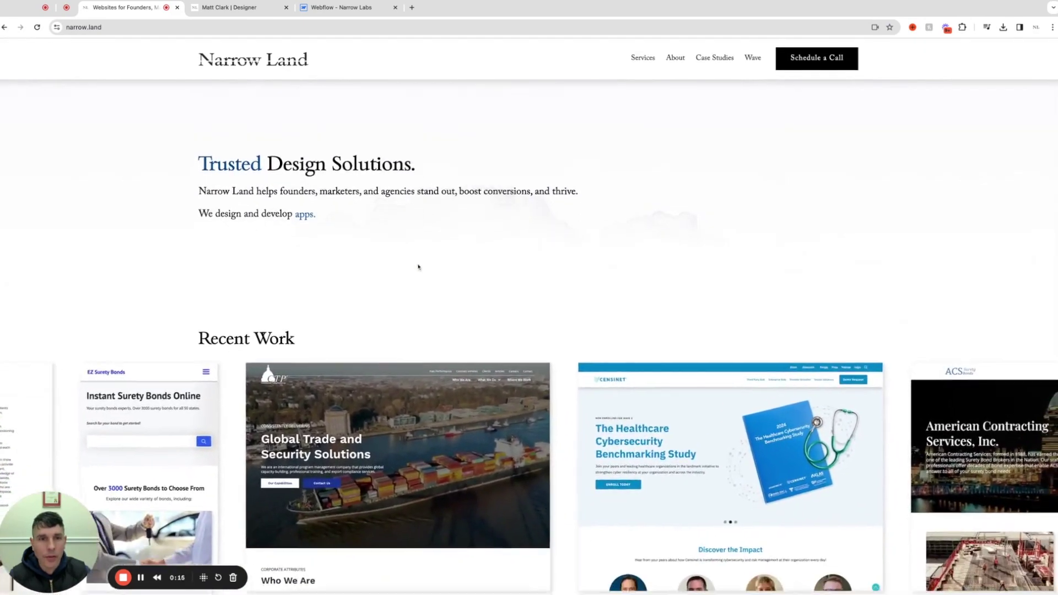
{"action": "scroll", "coordinate": [481, 225], "scroll_direction": "up", "scroll_amount": 6}
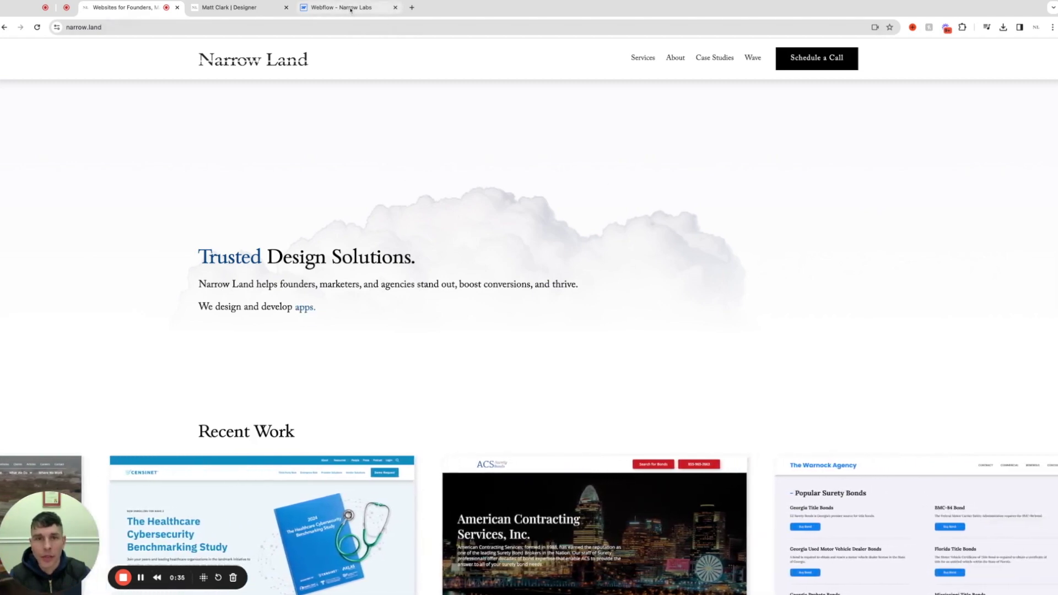
{"action": "left_click", "coordinate": [342, 8]}
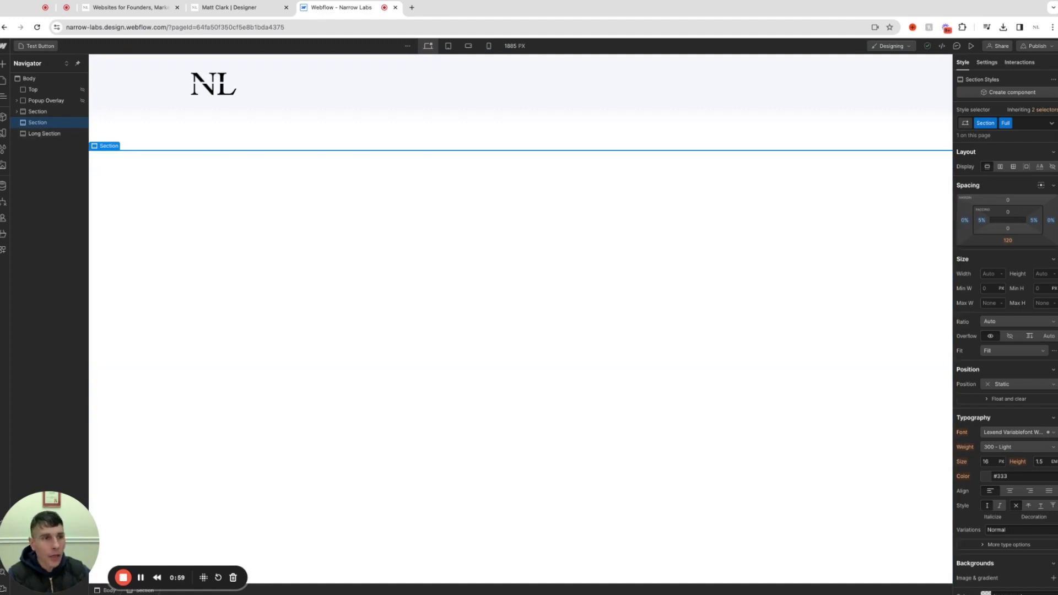
Set the empty section's height to 80vh and scroll down to check it
{"action": "left_click", "coordinate": [1046, 273]}
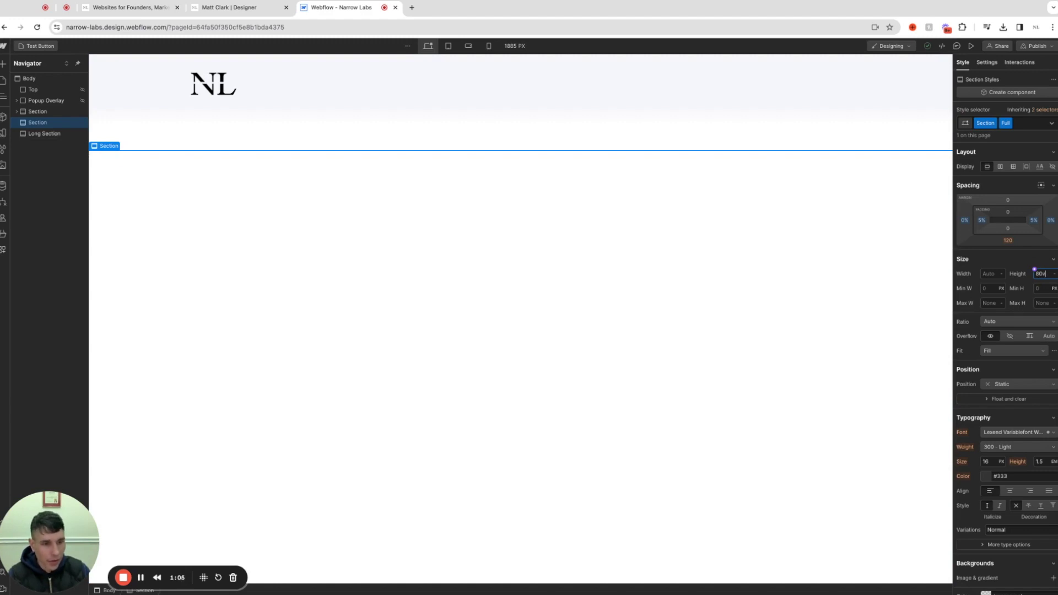
{"action": "type", "text": "80vh"}
{"action": "key", "text": "Return"}
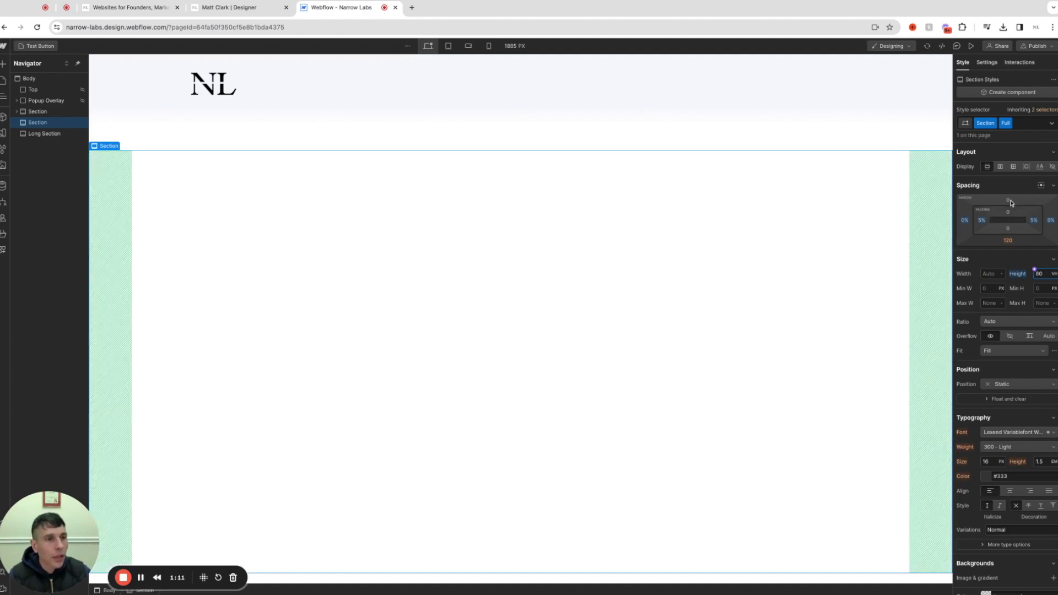
{"action": "scroll", "coordinate": [1016, 318], "scroll_direction": "down", "scroll_amount": 1}
{"action": "scroll", "coordinate": [1020, 320], "scroll_direction": "down", "scroll_amount": 6}
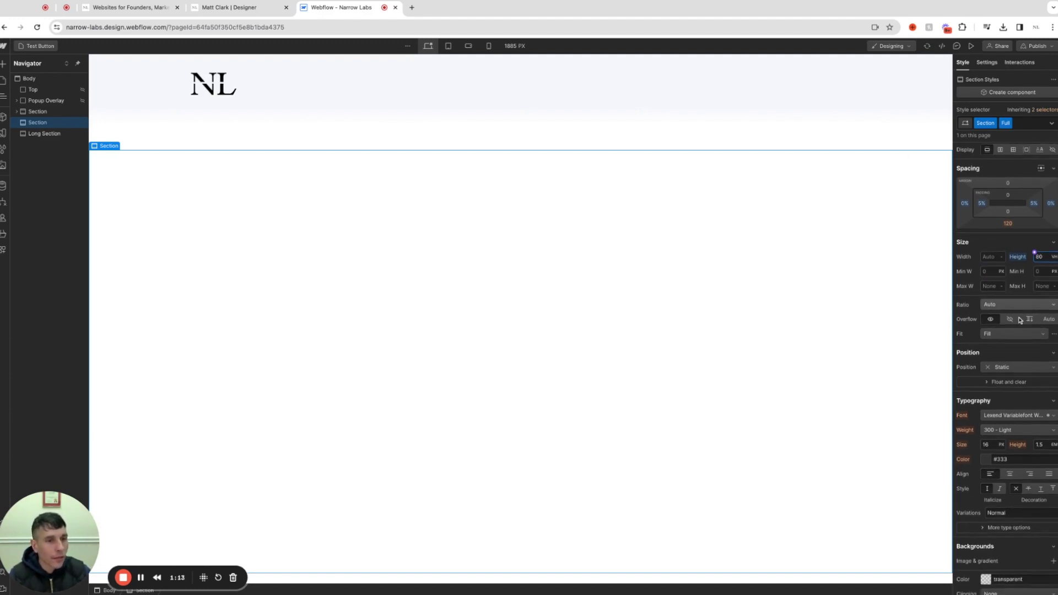
{"action": "scroll", "coordinate": [1019, 320], "scroll_direction": "down", "scroll_amount": 6}
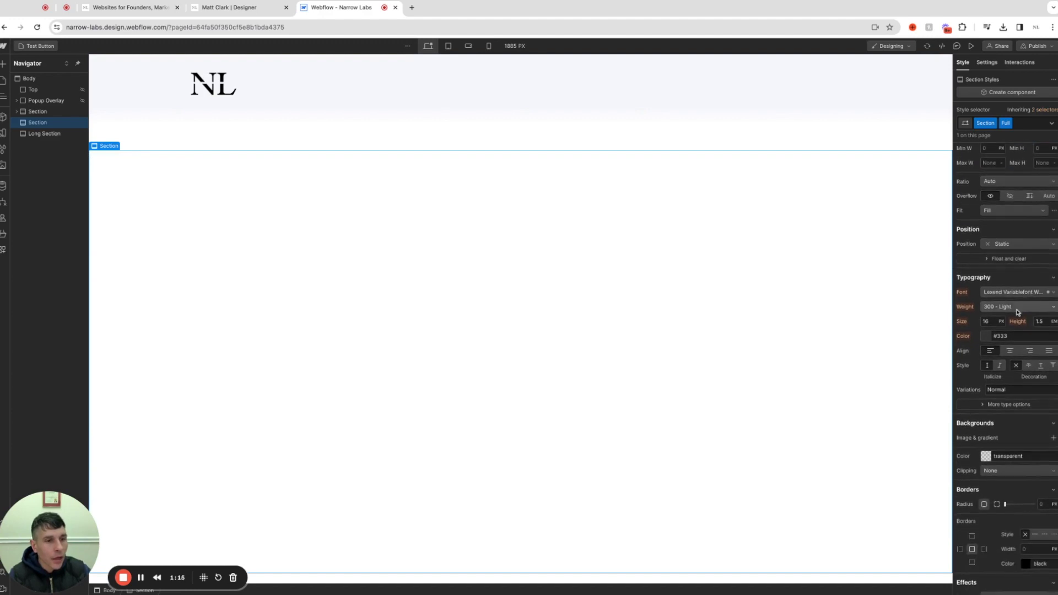
{"action": "scroll", "coordinate": [1022, 321], "scroll_direction": "down", "scroll_amount": 1}
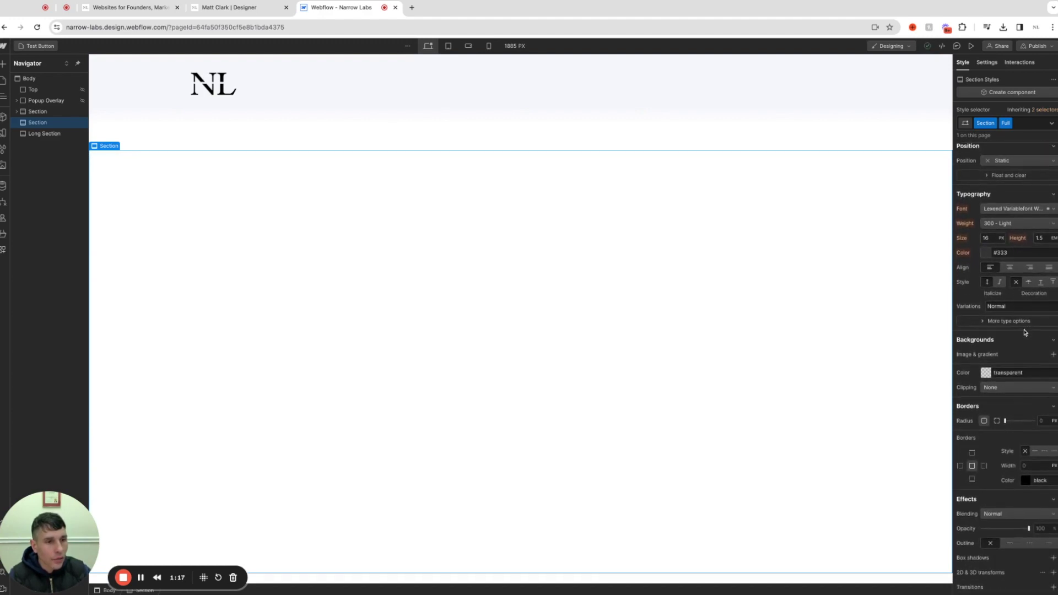
Upload the mountain photo and add it as the section's background image
{"action": "left_click", "coordinate": [1054, 356]}
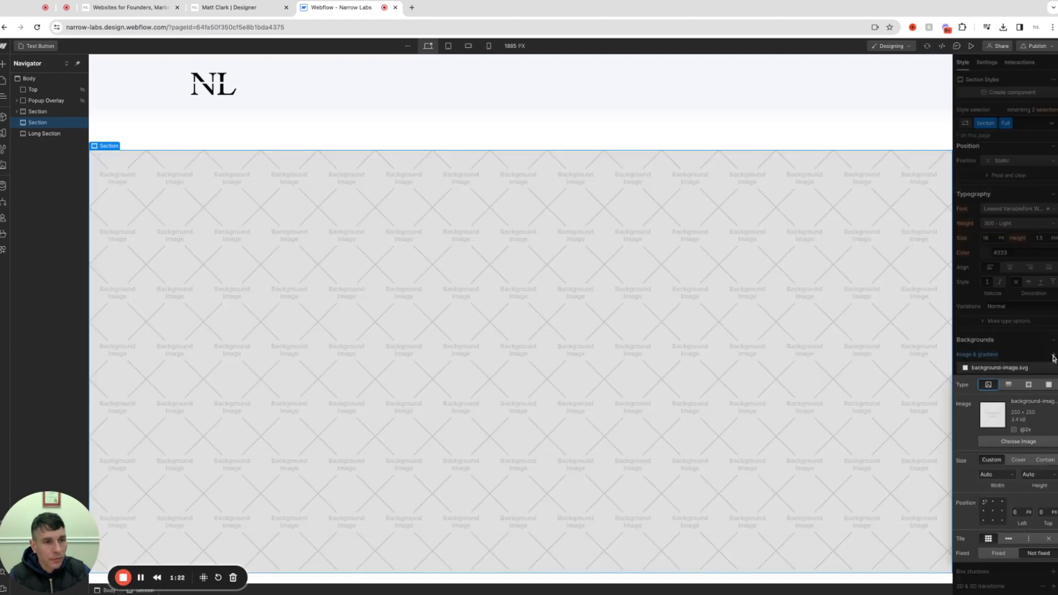
{"action": "left_click", "coordinate": [1029, 442]}
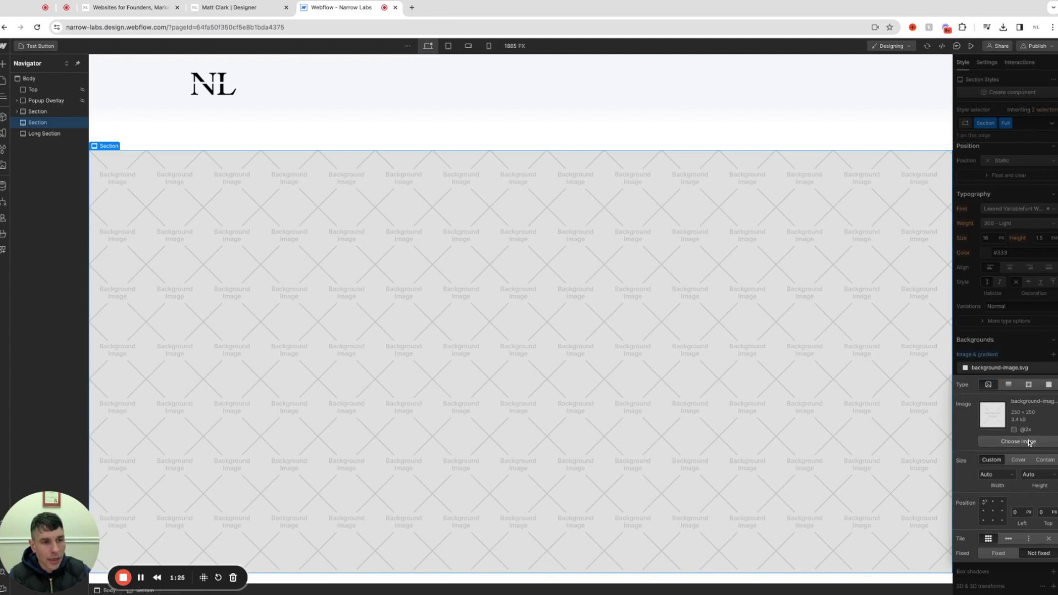
{"action": "left_click_drag", "start_coordinate": [2, 127], "coordinate": [25, 124]}
{"action": "left_click", "coordinate": [25, 124]}
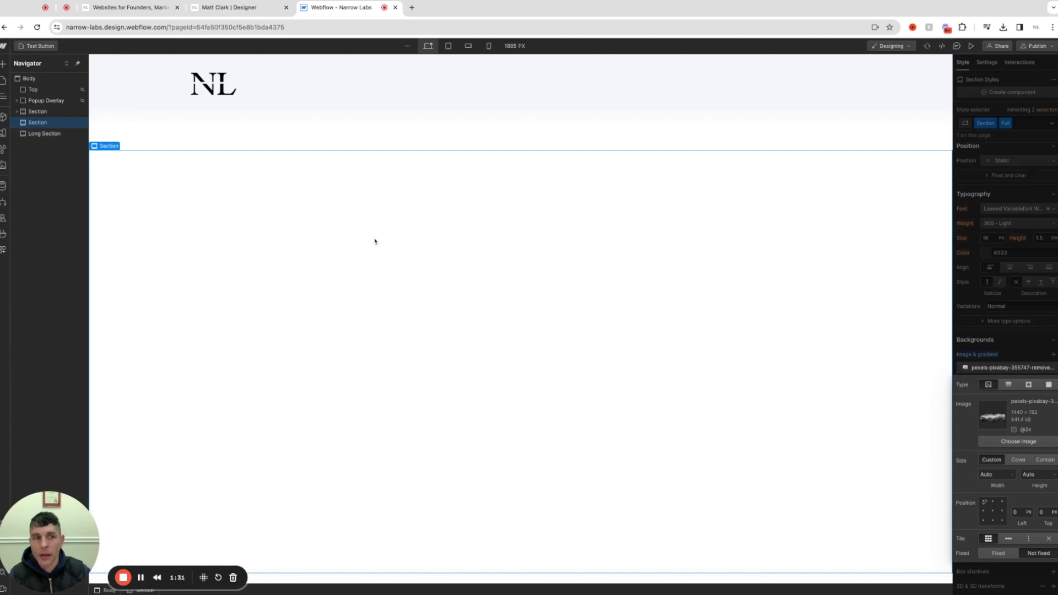
Anchor the mountain image at bottom centre, with no repeat and Cover size
{"action": "left_click", "coordinate": [994, 521]}
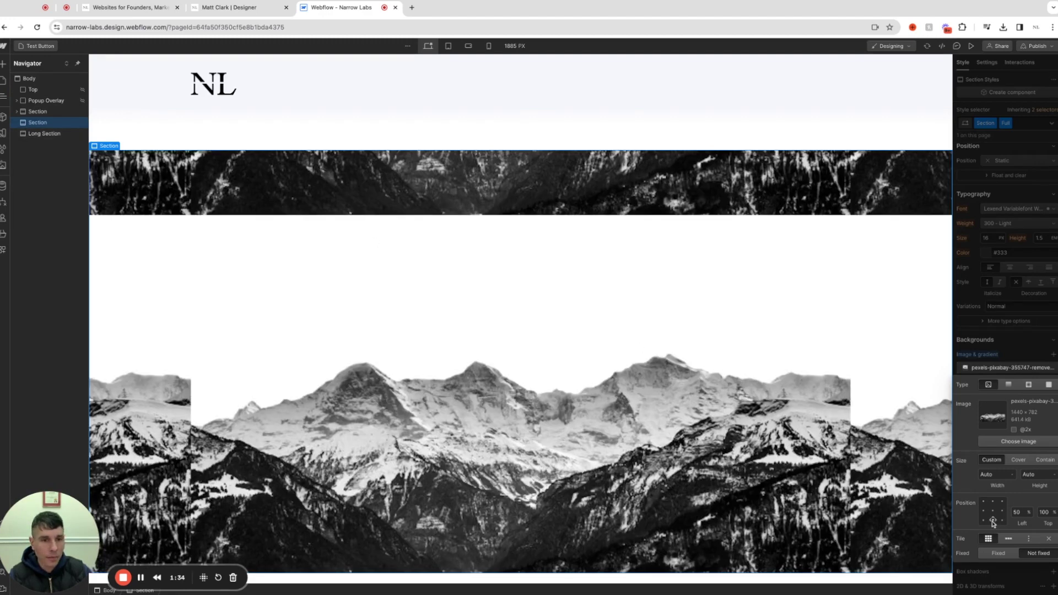
{"action": "left_click", "coordinate": [1049, 539]}
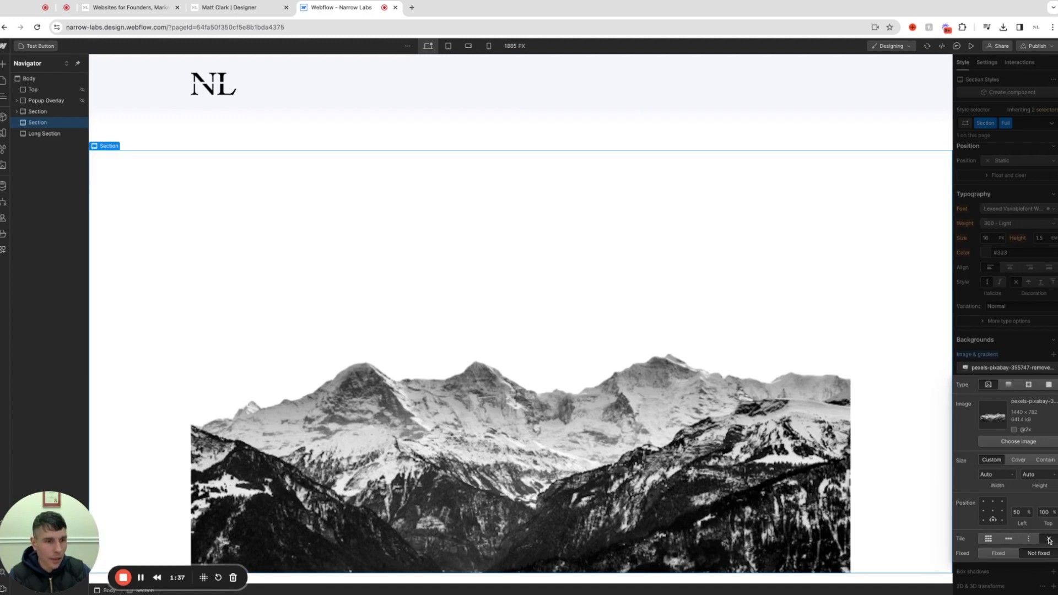
{"action": "left_click", "coordinate": [1018, 459]}
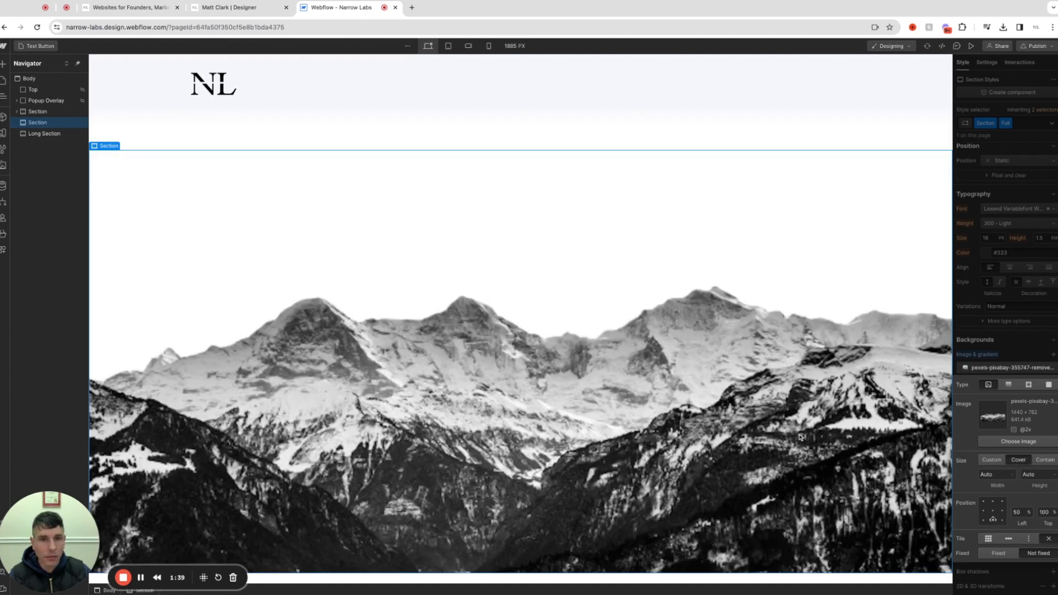
{"action": "left_click", "coordinate": [1023, 356]}
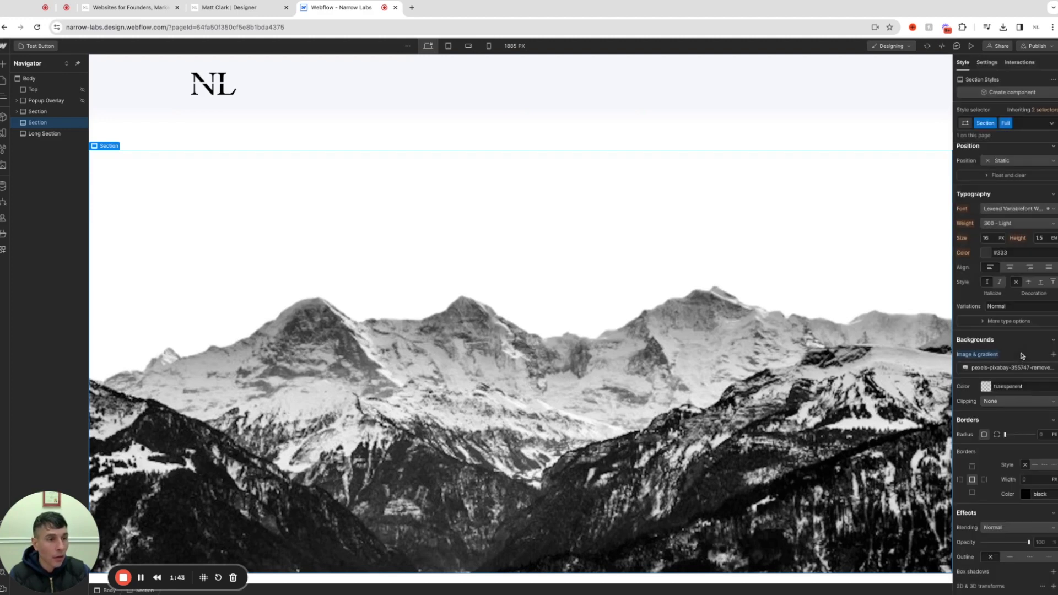
Add a linear gradient layer whose stop colour is white (ffffff), partly transparent
{"action": "left_click", "coordinate": [1054, 356]}
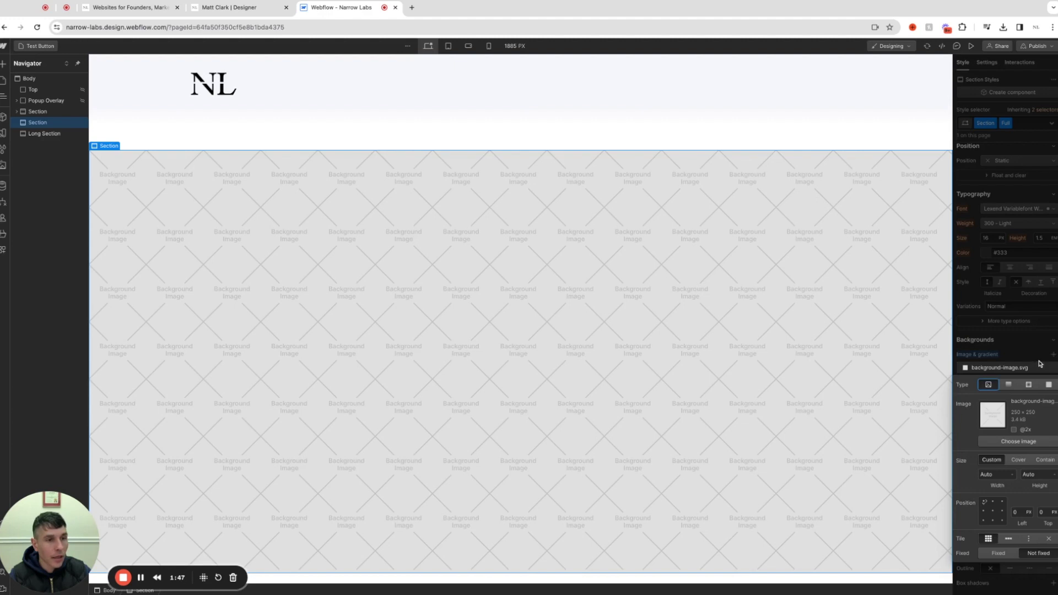
{"action": "left_click", "coordinate": [1009, 385]}
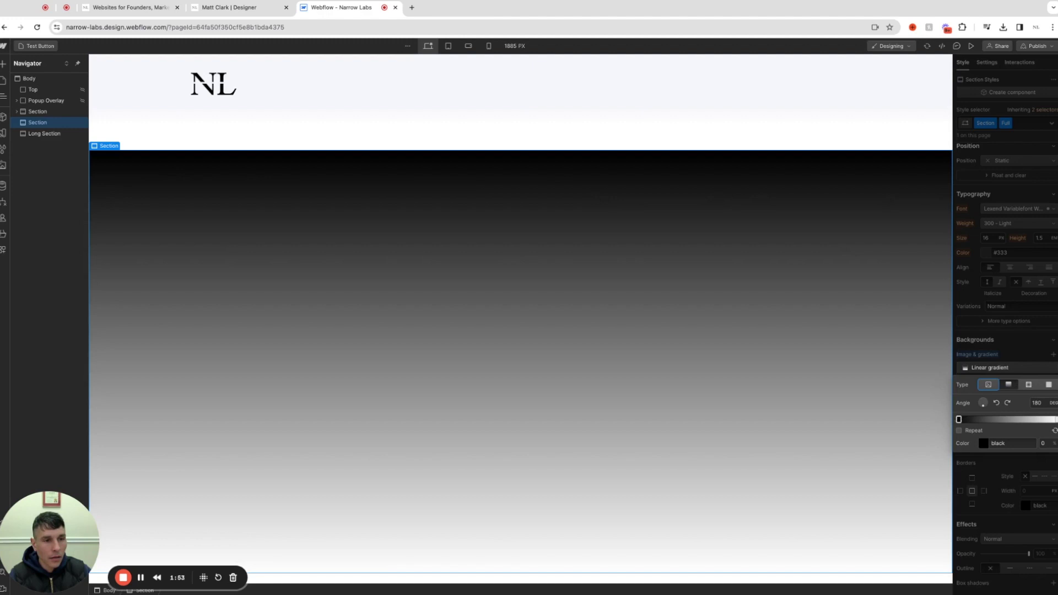
{"action": "left_click", "coordinate": [1000, 444]}
{"action": "type", "text": "ffffff"}
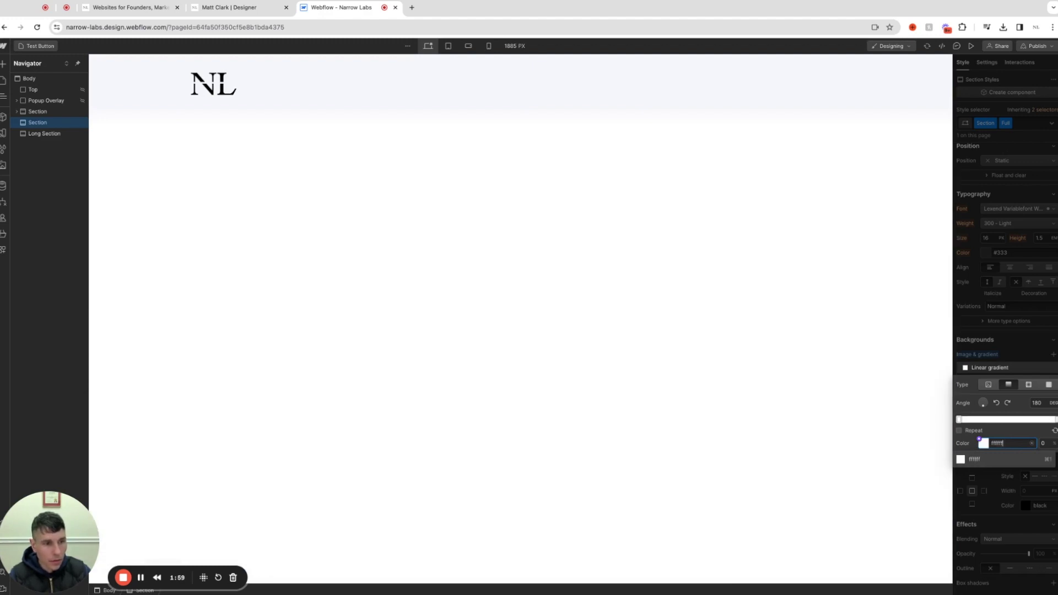
{"action": "key", "text": "Return"}
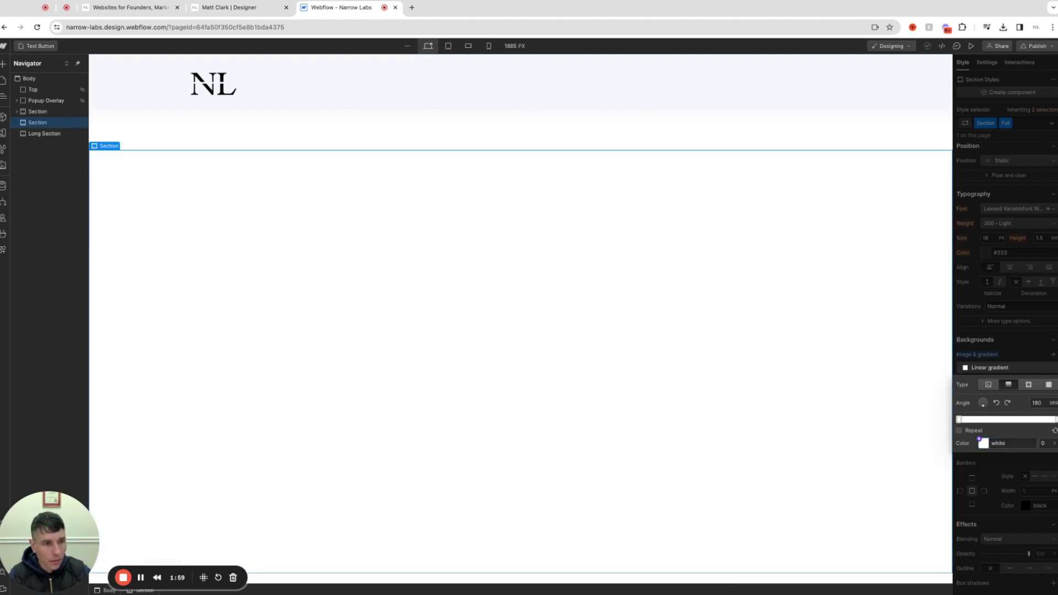
{"action": "left_click", "coordinate": [984, 444]}
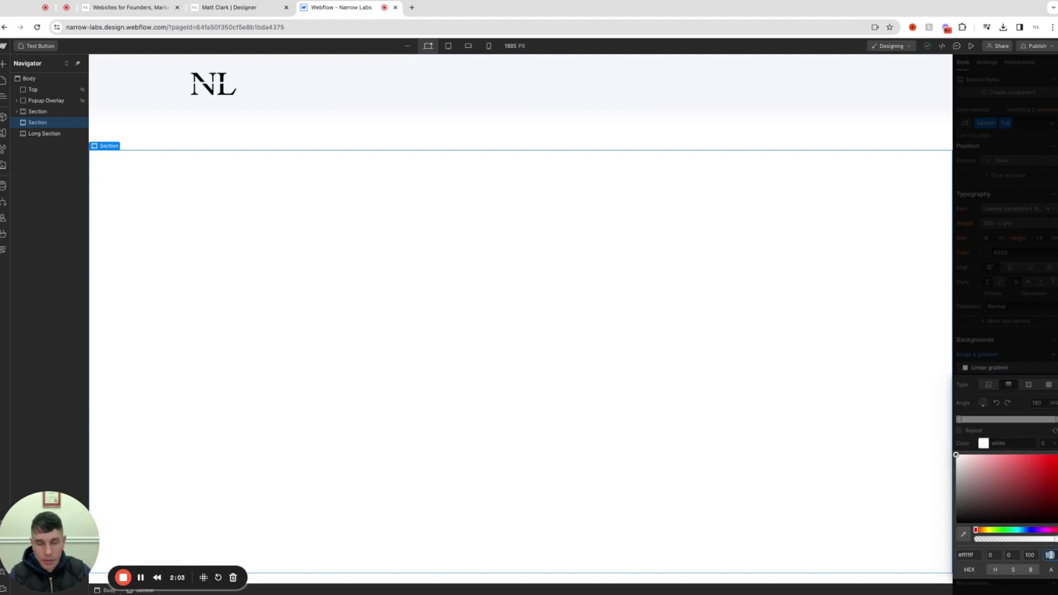
{"action": "key", "text": "Return"}
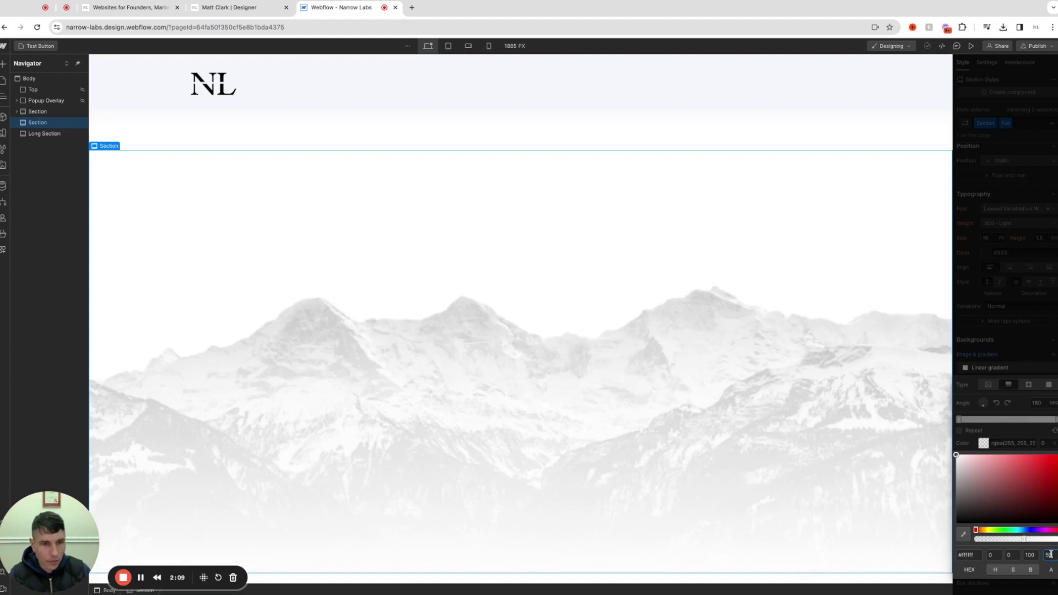
{"action": "key", "text": "Return"}
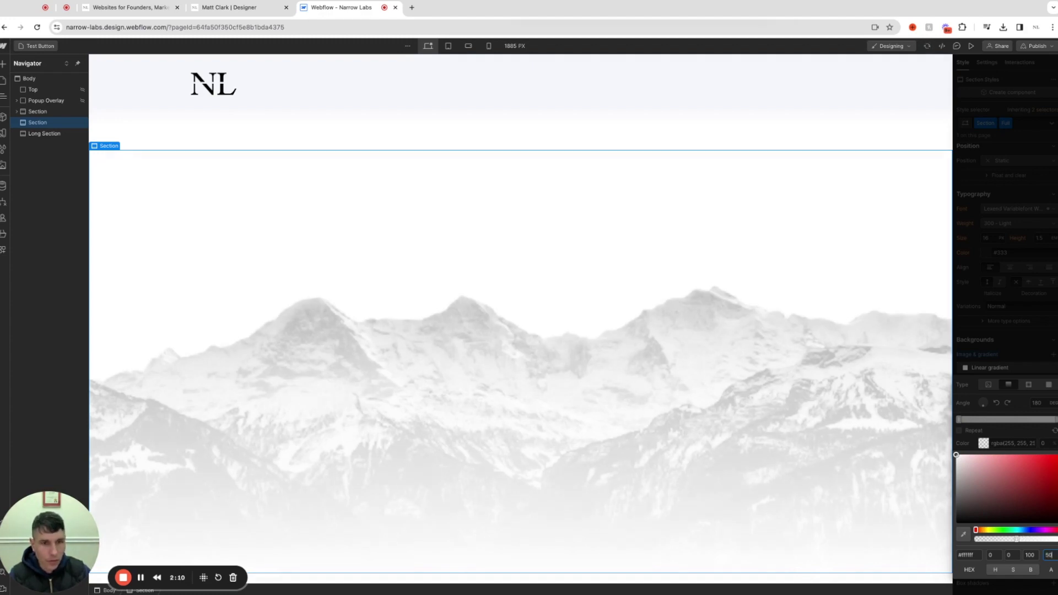
{"action": "left_click", "coordinate": [1014, 432]}
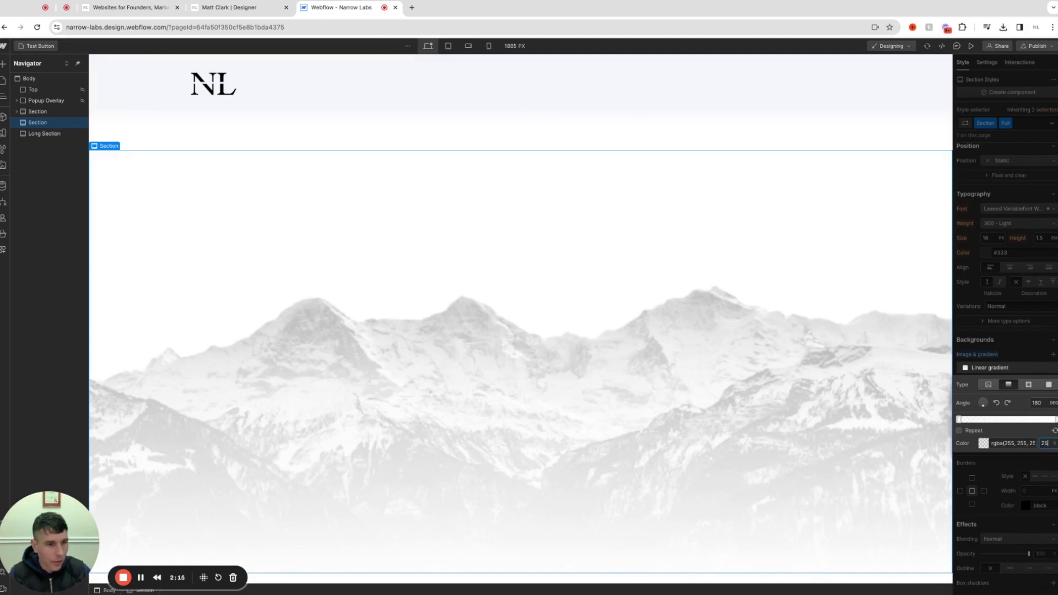
Give the first gradient stop 25% opacity and the end stop 90%
{"action": "type", "text": "25"}
{"action": "key", "text": "Return"}
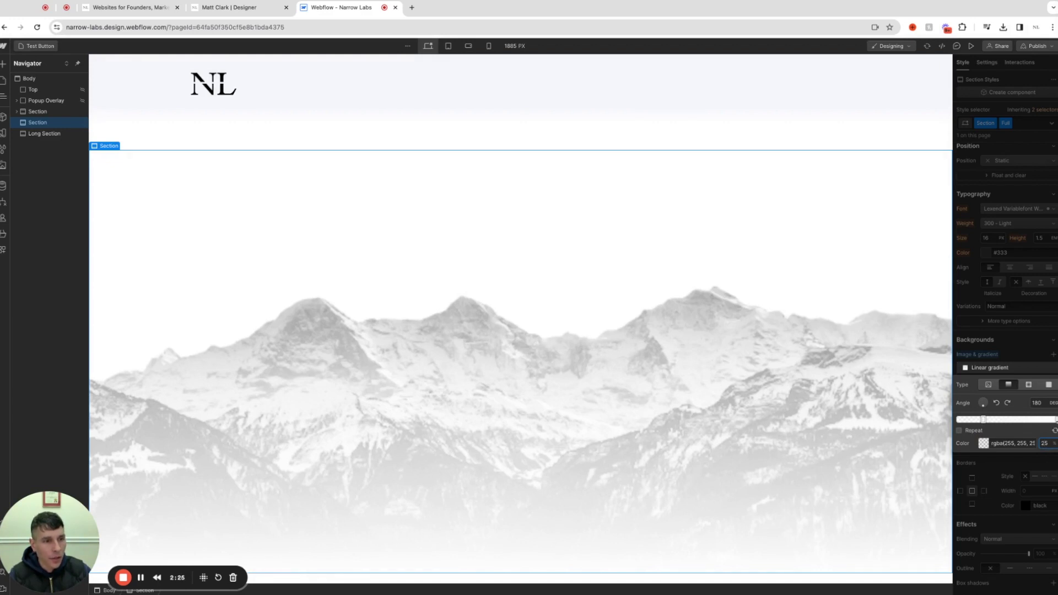
{"action": "left_click", "coordinate": [1055, 420]}
{"action": "left_click", "coordinate": [1056, 443]}
{"action": "type", "text": "90"}
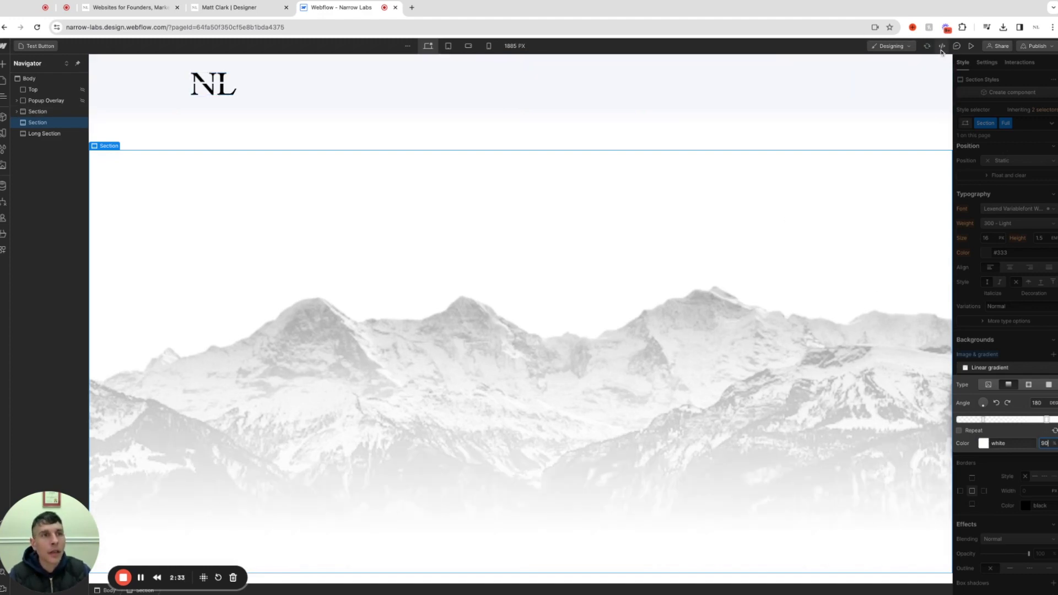
After previewing the page, set the mountain background image to Fixed
{"action": "left_click", "coordinate": [971, 47]}
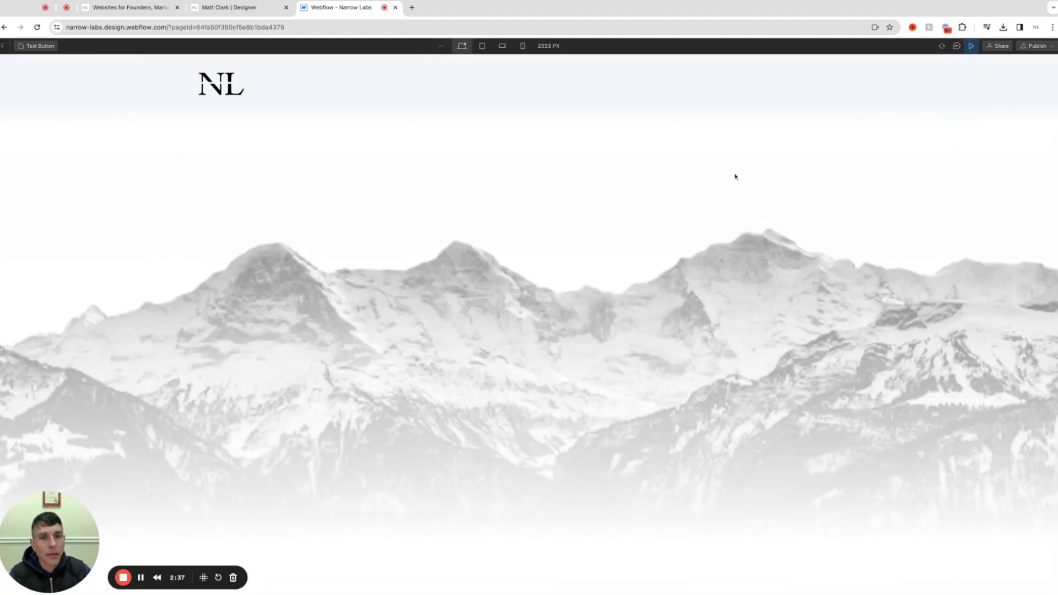
{"action": "scroll", "coordinate": [673, 241], "scroll_direction": "down", "scroll_amount": 3}
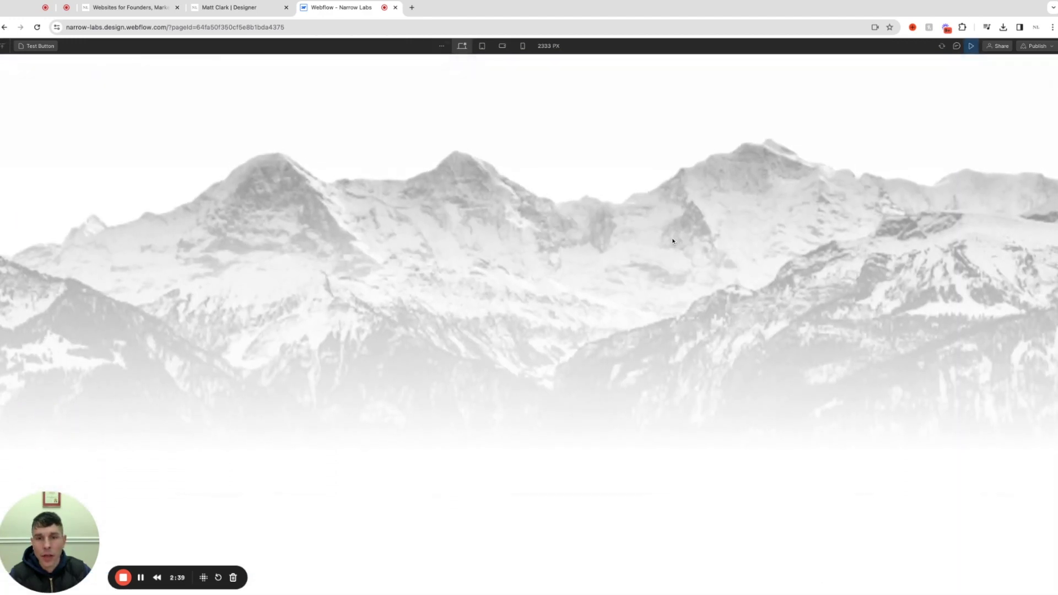
{"action": "scroll", "coordinate": [673, 241], "scroll_direction": "up", "scroll_amount": 3}
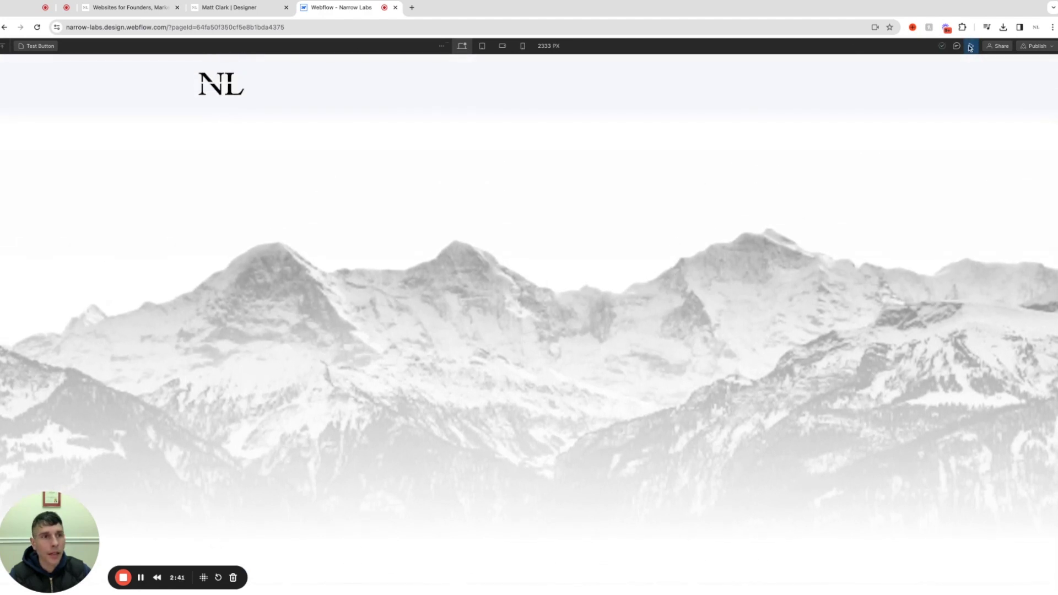
{"action": "left_click", "coordinate": [971, 47]}
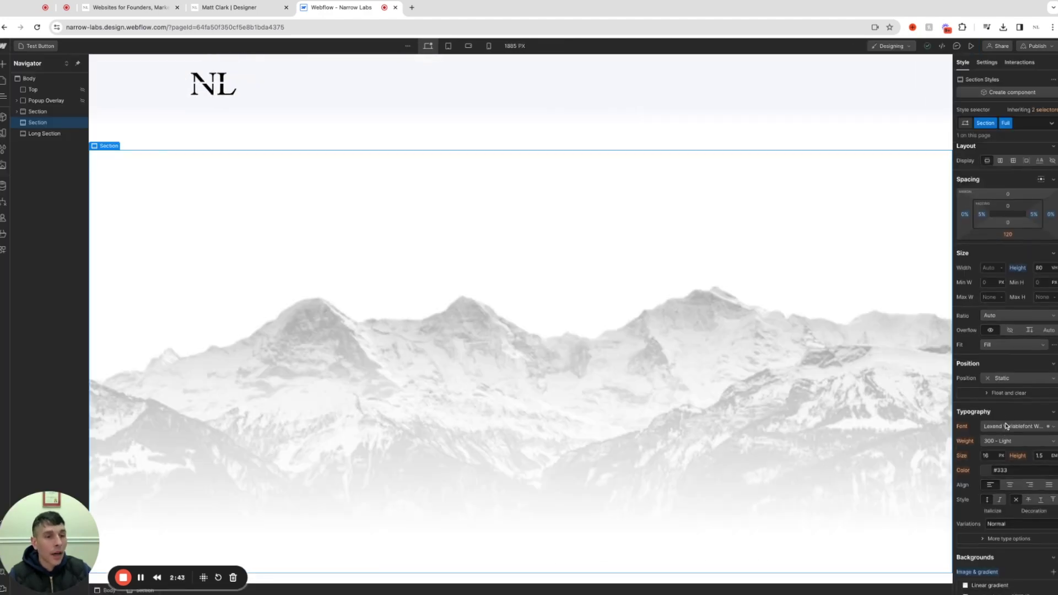
{"action": "scroll", "coordinate": [1007, 426], "scroll_direction": "down", "scroll_amount": 3}
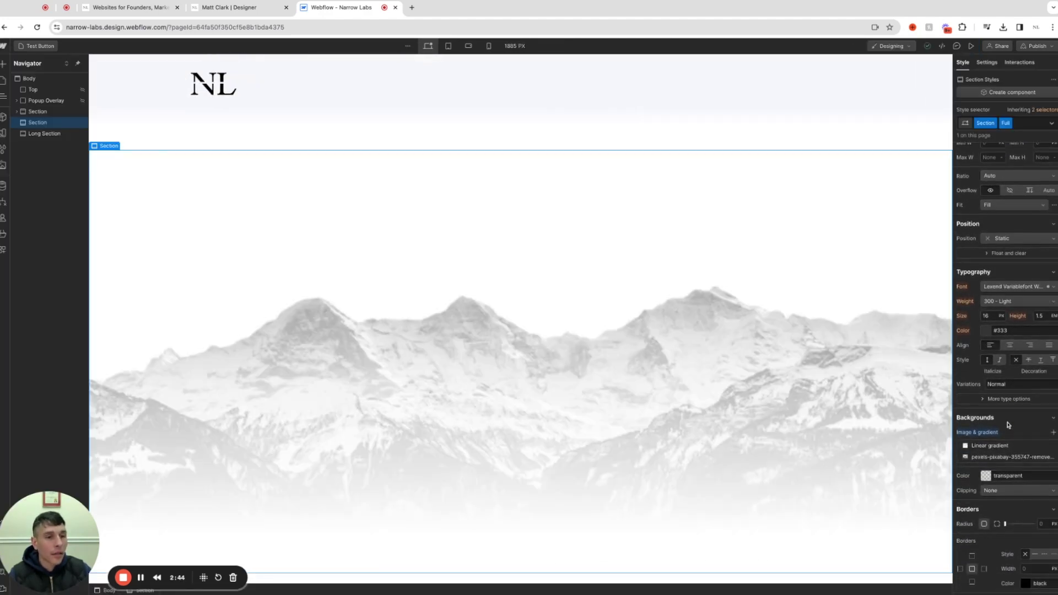
{"action": "left_click", "coordinate": [995, 456]}
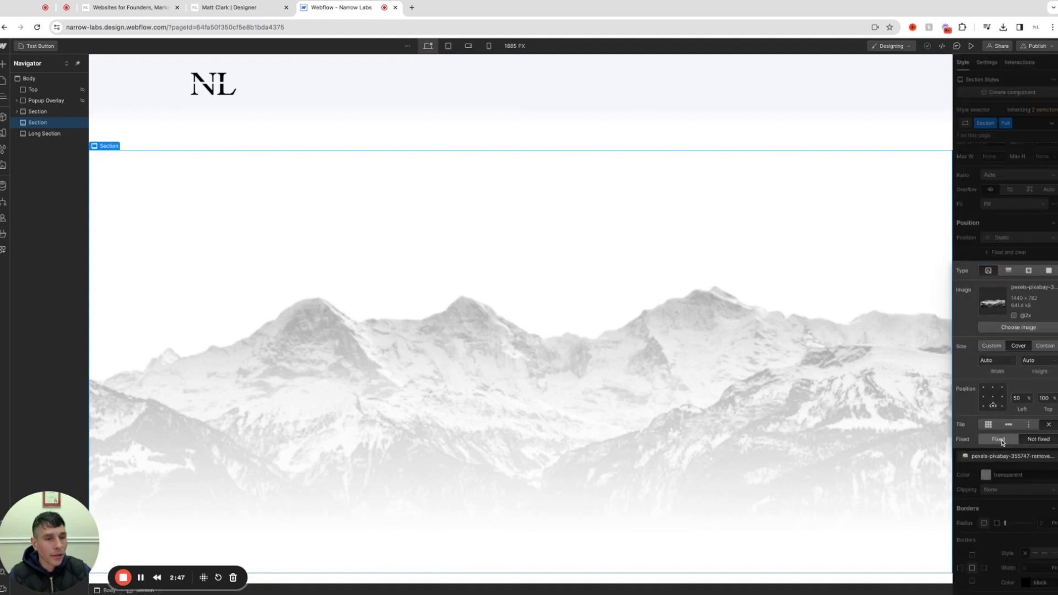
{"action": "left_click", "coordinate": [1000, 440]}
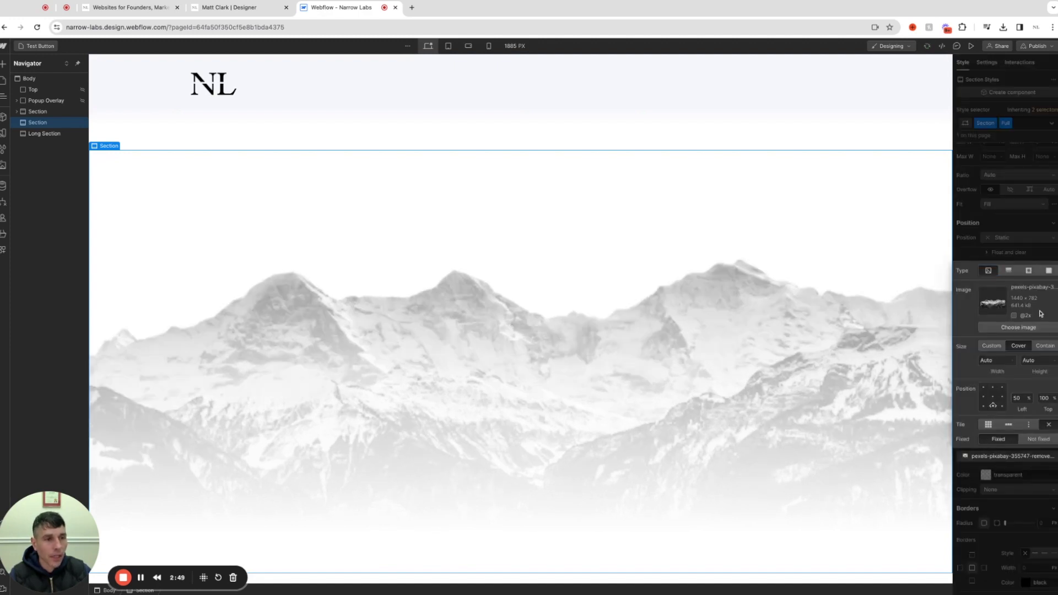
{"action": "left_click", "coordinate": [967, 255]}
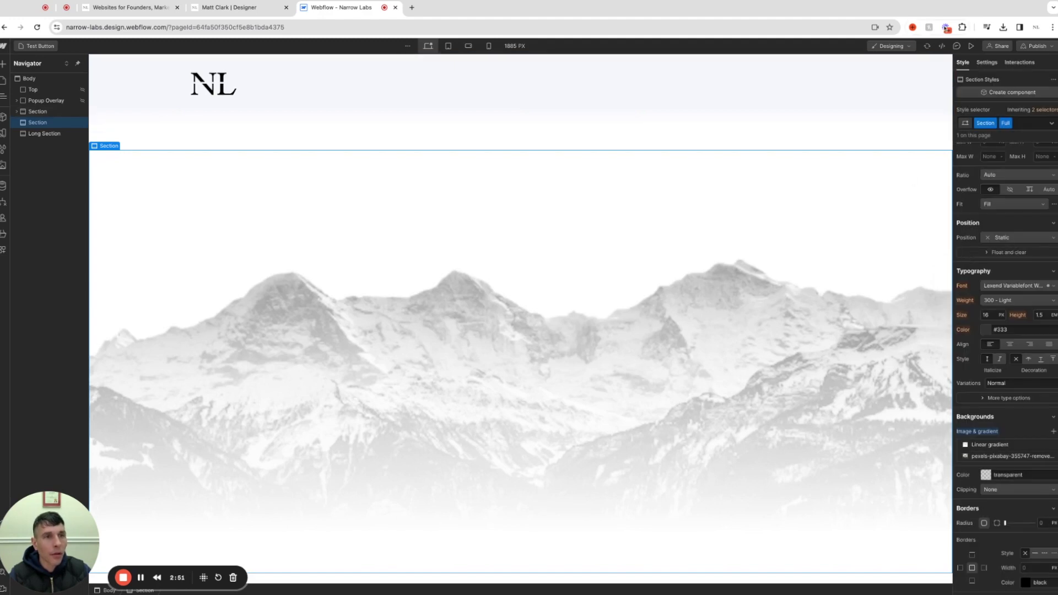
Preview the fixed background, then view the page at tablet width
{"action": "left_click", "coordinate": [971, 45]}
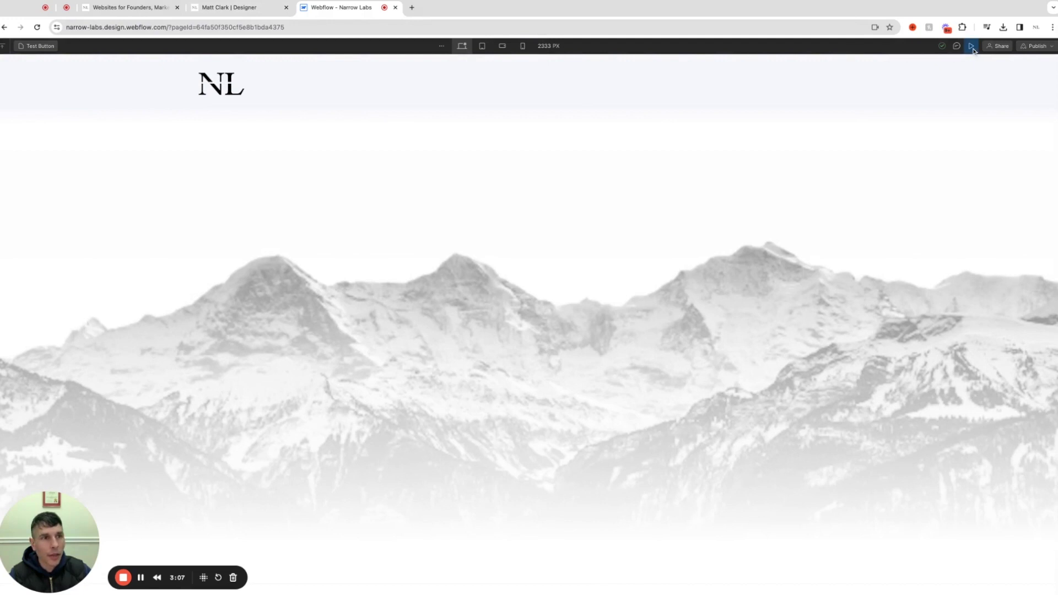
{"action": "left_click", "coordinate": [972, 47]}
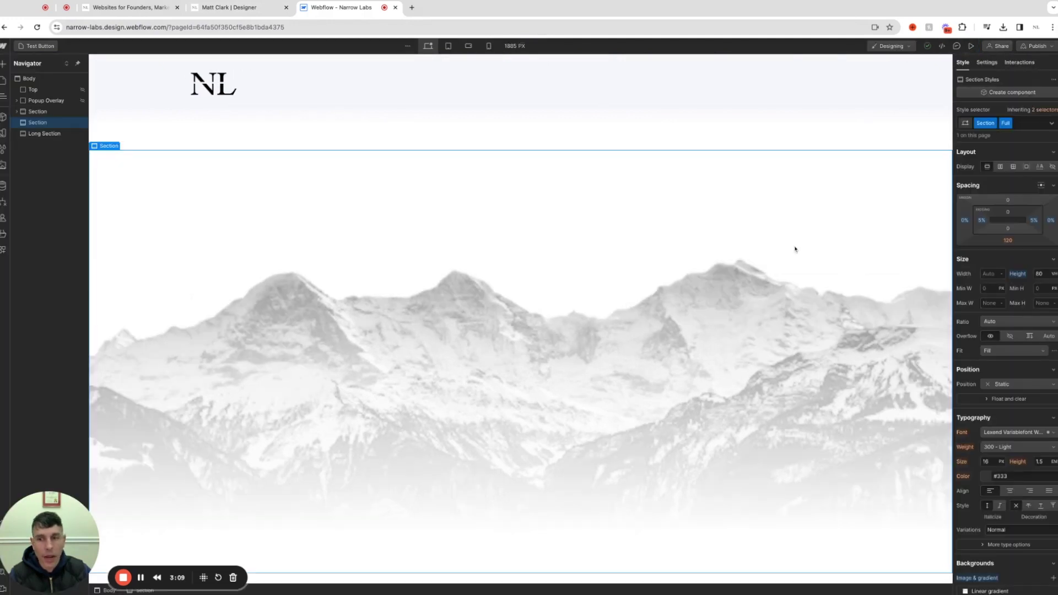
{"action": "scroll", "coordinate": [794, 249], "scroll_direction": "down", "scroll_amount": 4}
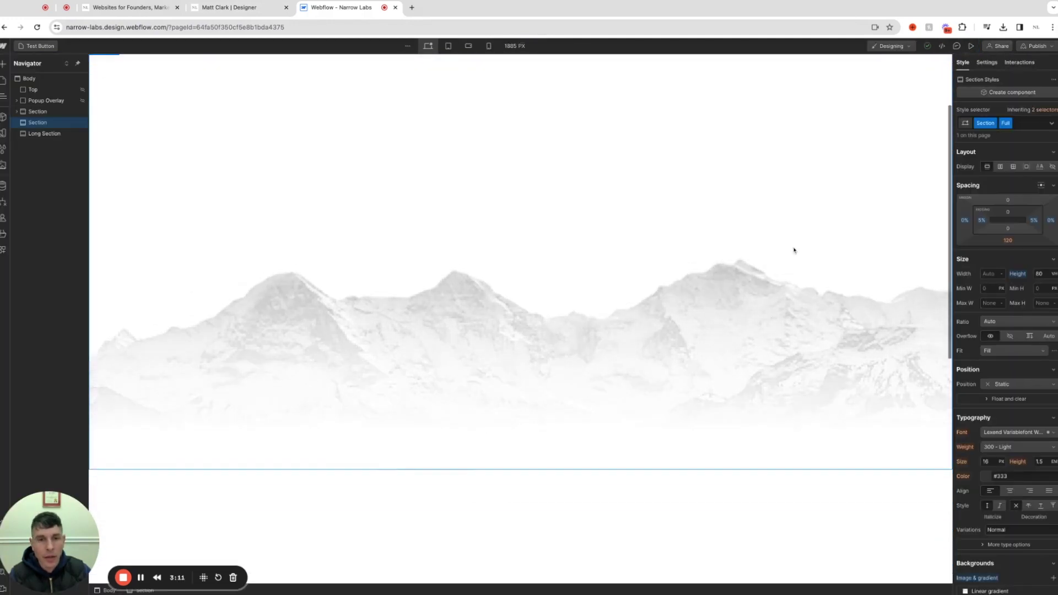
{"action": "scroll", "coordinate": [794, 250], "scroll_direction": "down", "scroll_amount": 3}
{"action": "scroll", "coordinate": [794, 251], "scroll_direction": "up", "scroll_amount": 8}
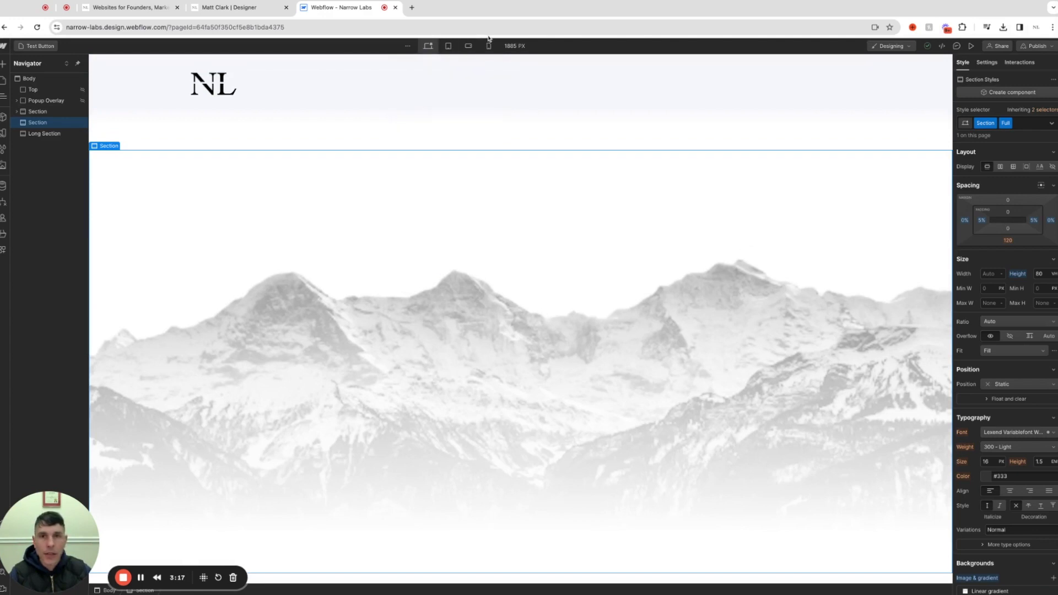
{"action": "left_click", "coordinate": [448, 45]}
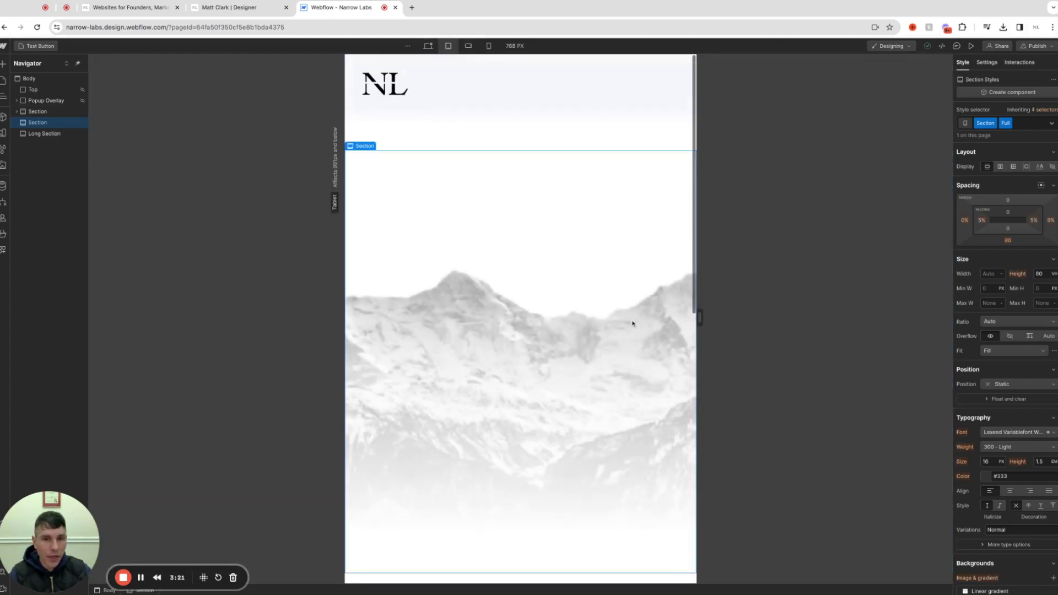
On the mobile landscape breakpoint, apply a 50 VH section height
{"action": "left_click", "coordinate": [469, 46]}
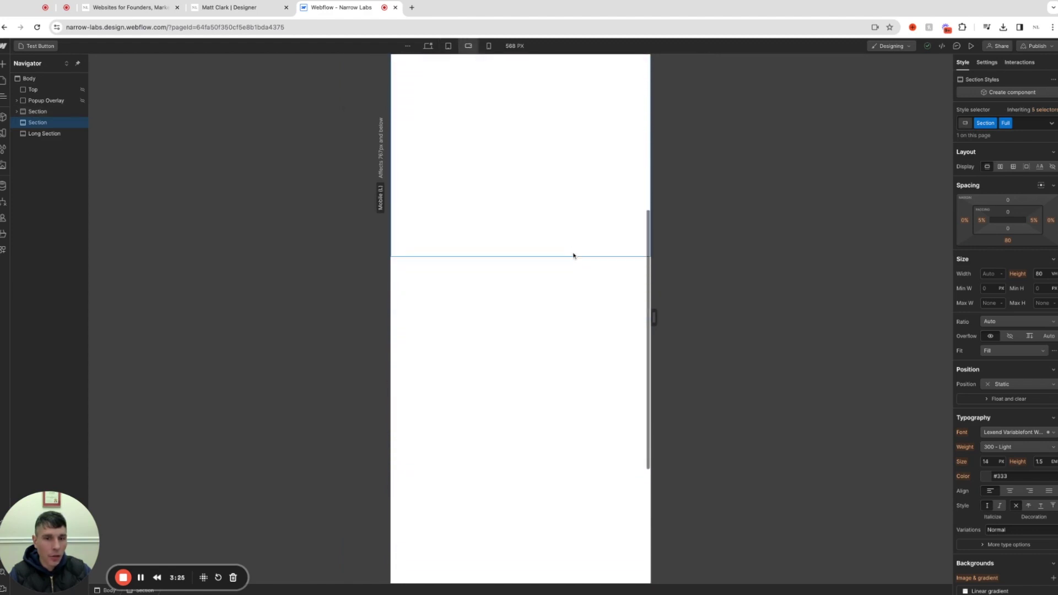
{"action": "scroll", "coordinate": [552, 227], "scroll_direction": "down", "scroll_amount": 2}
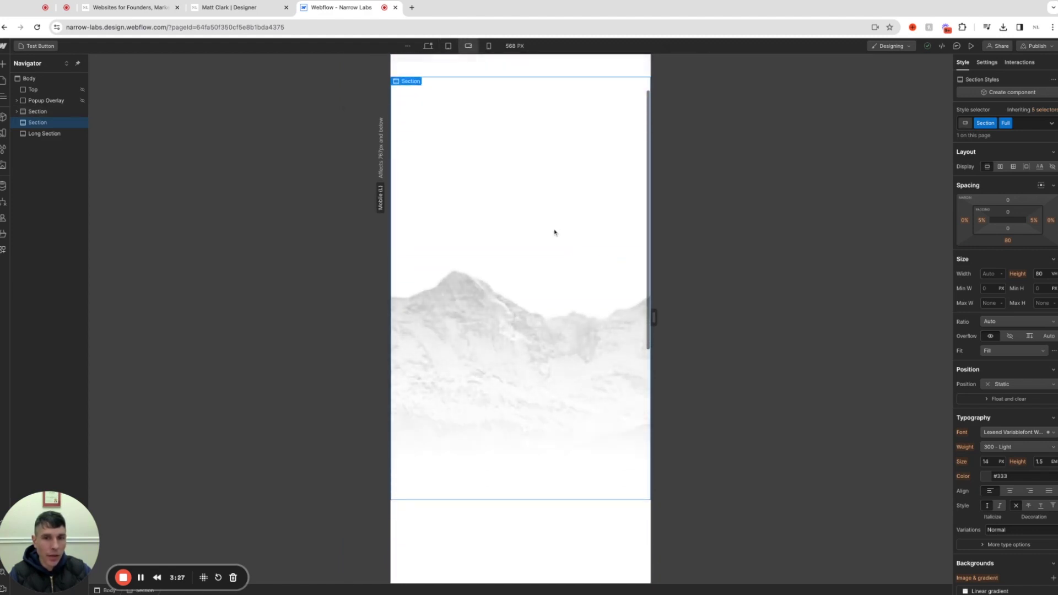
{"action": "scroll", "coordinate": [553, 229], "scroll_direction": "up", "scroll_amount": 2}
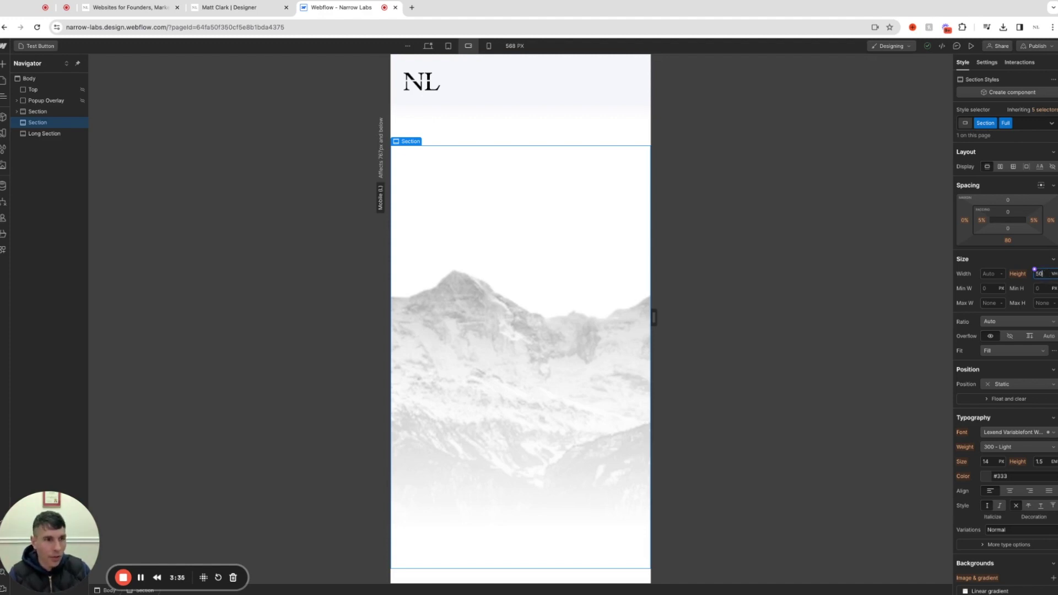
{"action": "key", "text": "Return"}
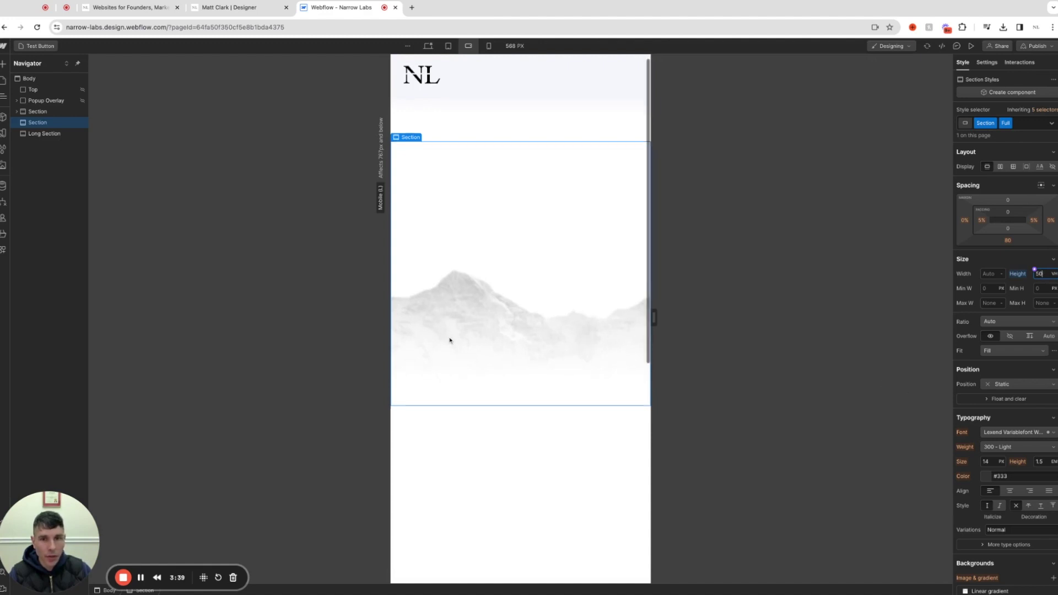
{"action": "scroll", "coordinate": [474, 347], "scroll_direction": "down", "scroll_amount": 2}
{"action": "scroll", "coordinate": [487, 353], "scroll_direction": "up", "scroll_amount": 2}
{"action": "scroll", "coordinate": [535, 356], "scroll_direction": "down", "scroll_amount": 1}
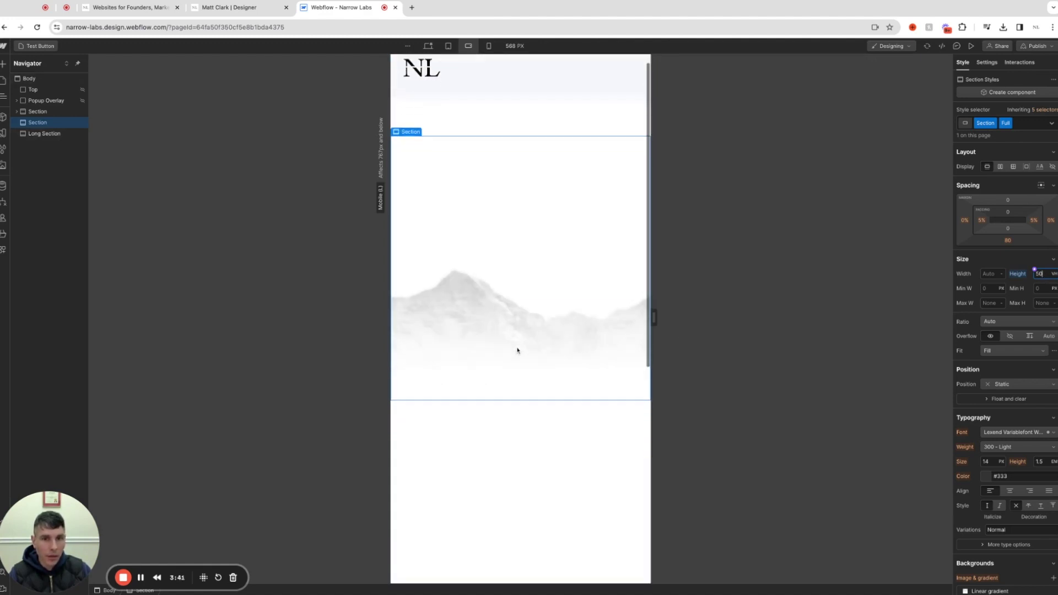
{"action": "scroll", "coordinate": [510, 348], "scroll_direction": "up", "scroll_amount": 1}
Change the mobile section height to 70 VH, then return to desktop width
{"action": "left_click", "coordinate": [1042, 273]}
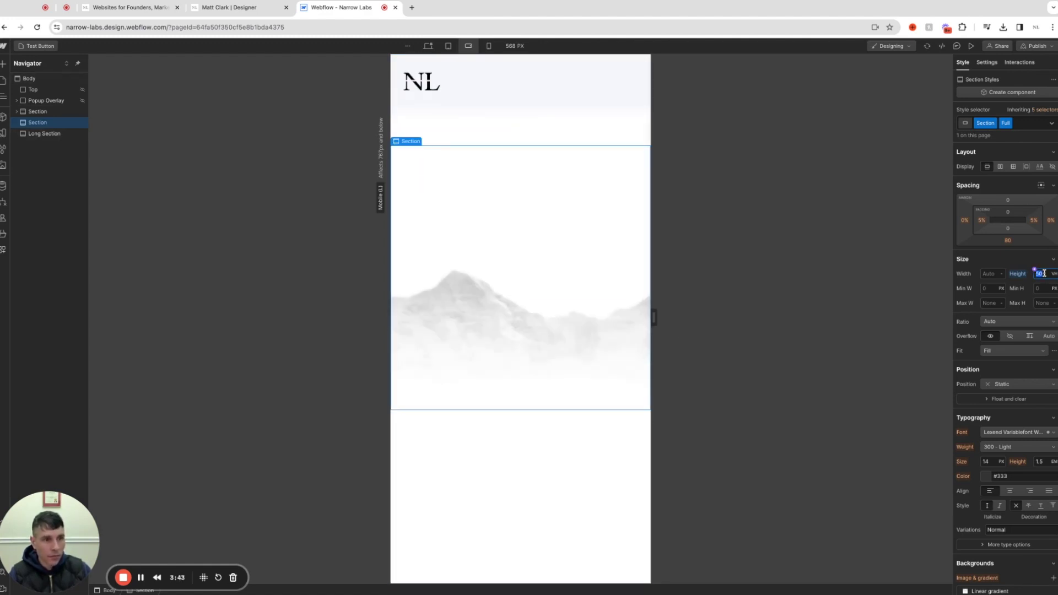
{"action": "type", "text": "70"}
{"action": "key", "text": "Return"}
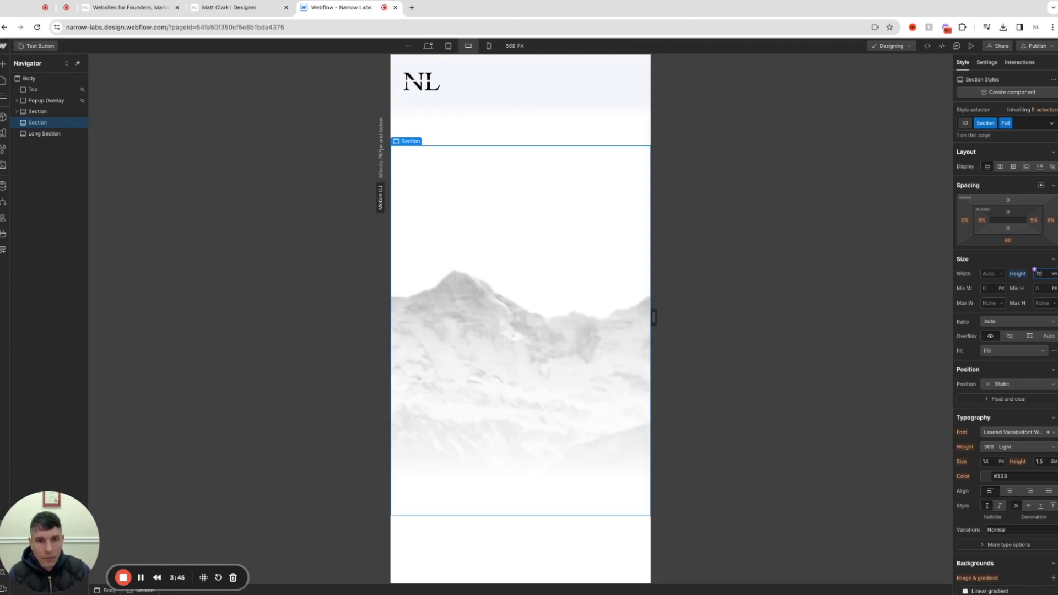
{"action": "scroll", "coordinate": [550, 450], "scroll_direction": "down", "scroll_amount": 4}
{"action": "scroll", "coordinate": [551, 449], "scroll_direction": "up", "scroll_amount": 4}
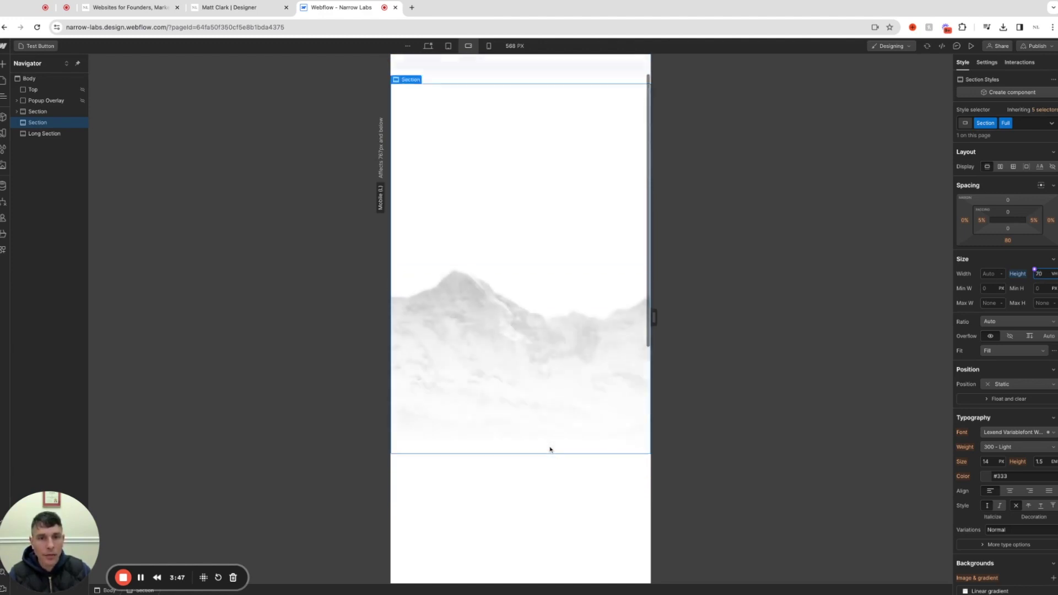
{"action": "left_click", "coordinate": [448, 46]}
{"action": "left_click", "coordinate": [428, 46]}
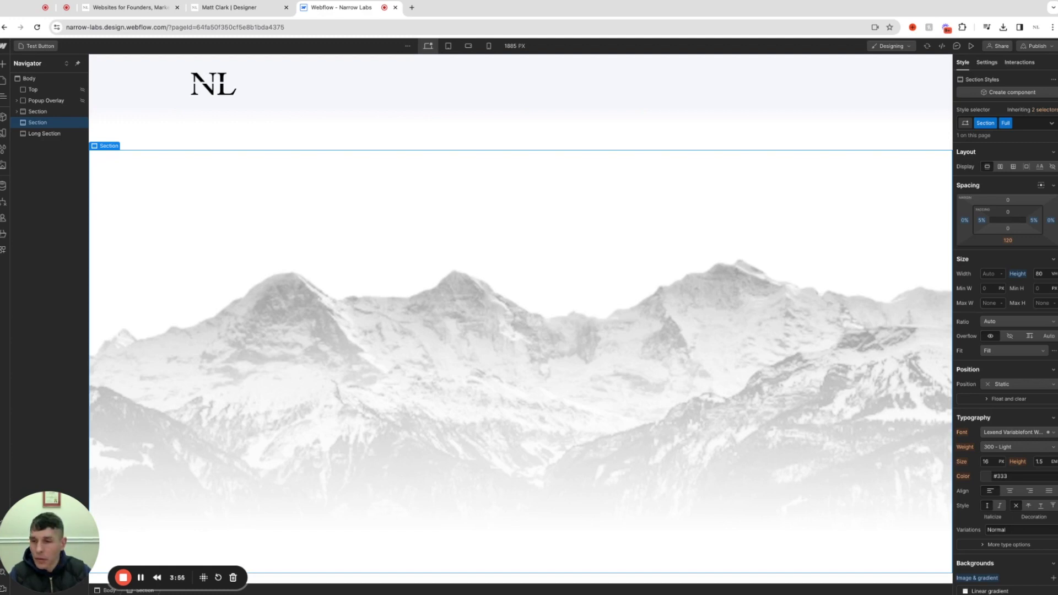
Scroll through the mountain section, then bring up the Add Elements panel
{"action": "scroll", "coordinate": [520, 315], "scroll_direction": "down", "scroll_amount": 10}
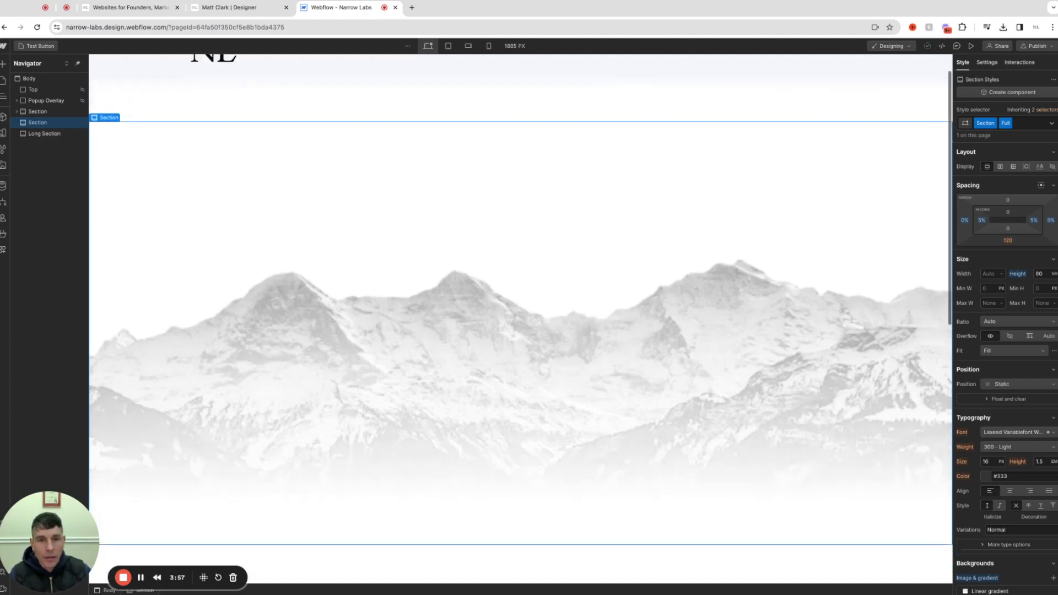
{"action": "scroll", "coordinate": [520, 314], "scroll_direction": "up", "scroll_amount": 15}
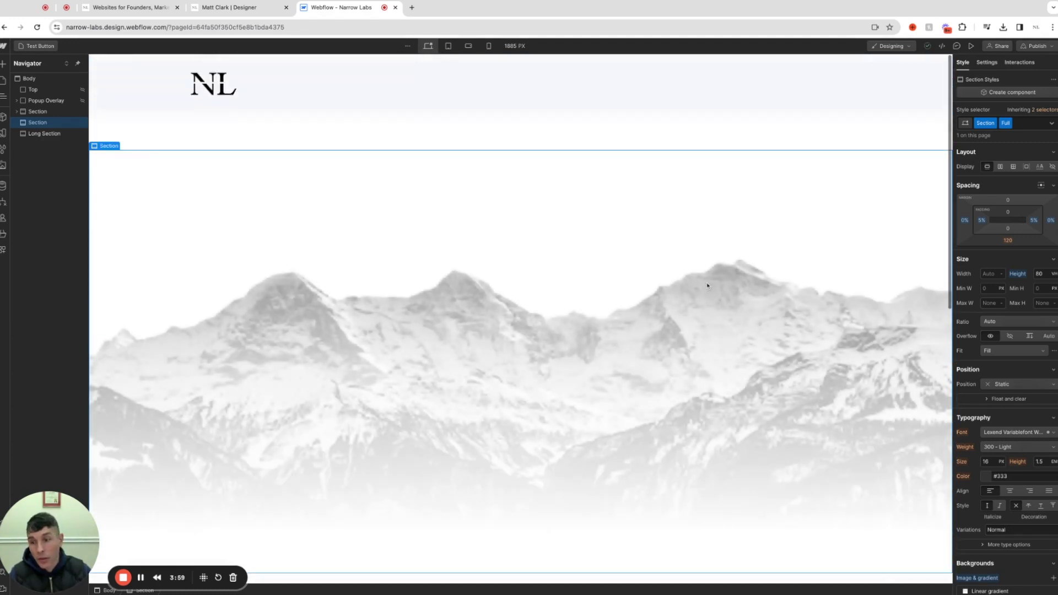
{"action": "scroll", "coordinate": [515, 348], "scroll_direction": "down", "scroll_amount": 1}
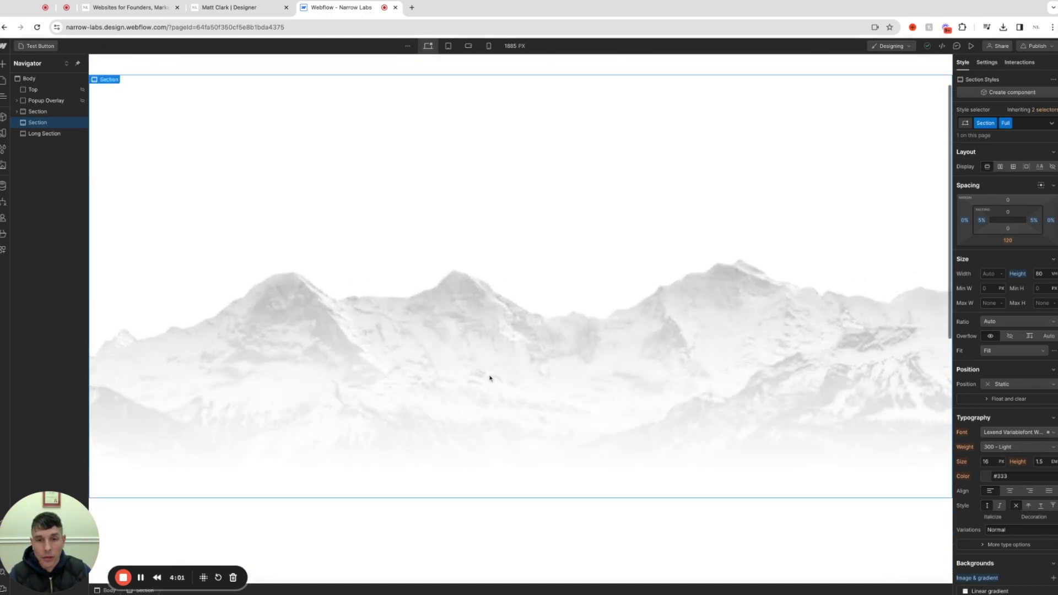
{"action": "scroll", "coordinate": [489, 378], "scroll_direction": "up", "scroll_amount": 1}
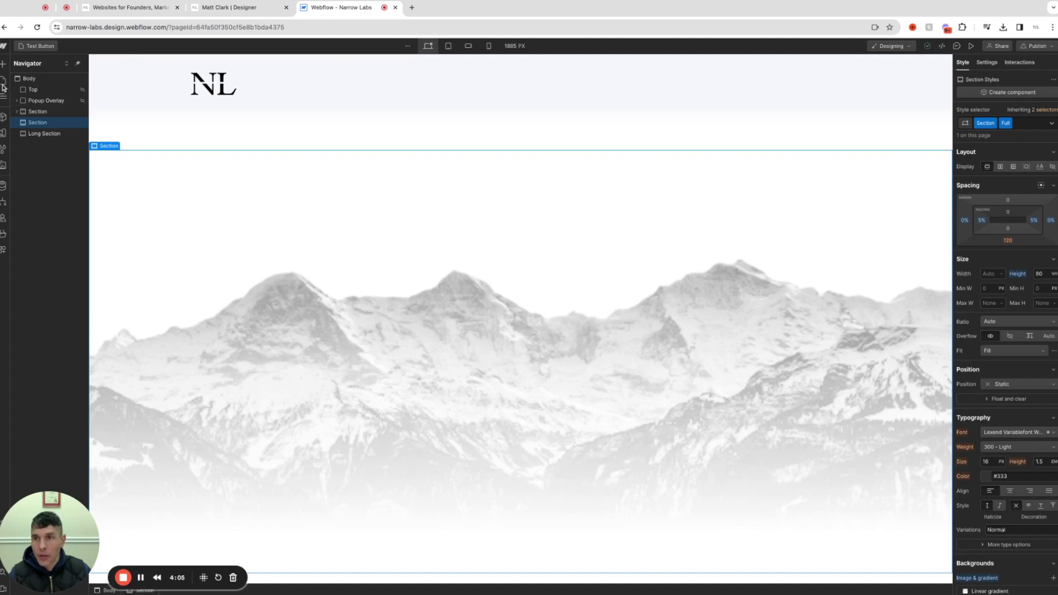
{"action": "left_click", "coordinate": [4, 64]}
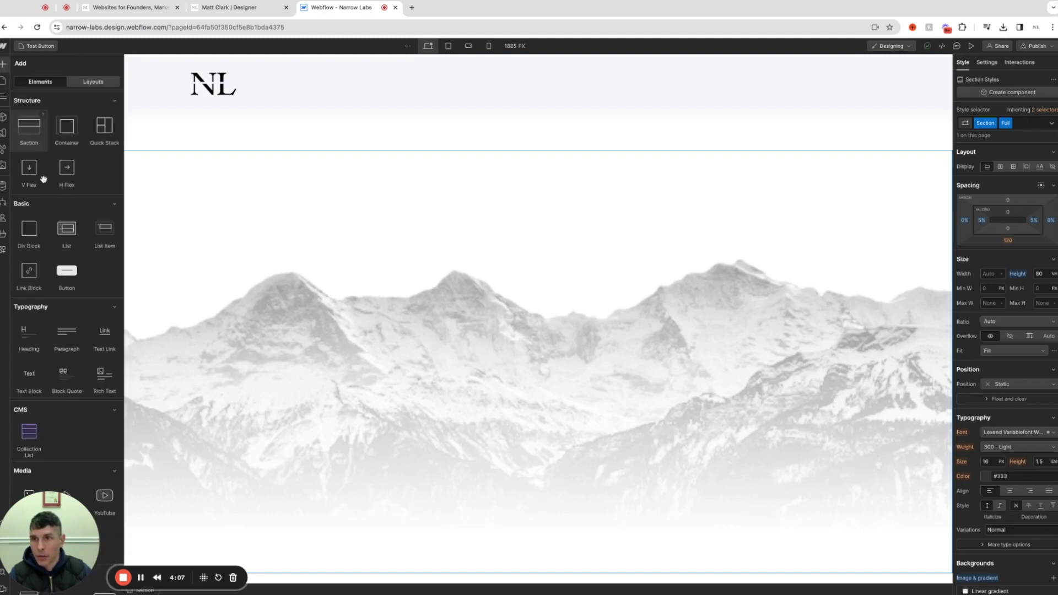
Place a container in the mountain section, give it the Container class, and reselect the section
{"action": "left_click_drag", "start_coordinate": [69, 128], "coordinate": [156, 196]}
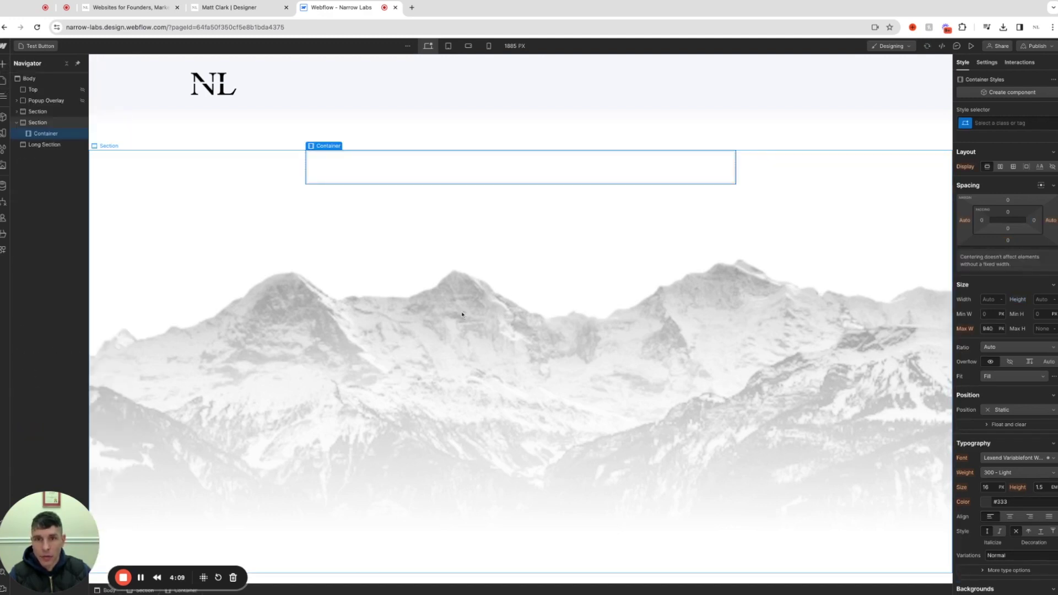
{"action": "left_click", "coordinate": [1002, 123]}
{"action": "type", "text": "cont"}
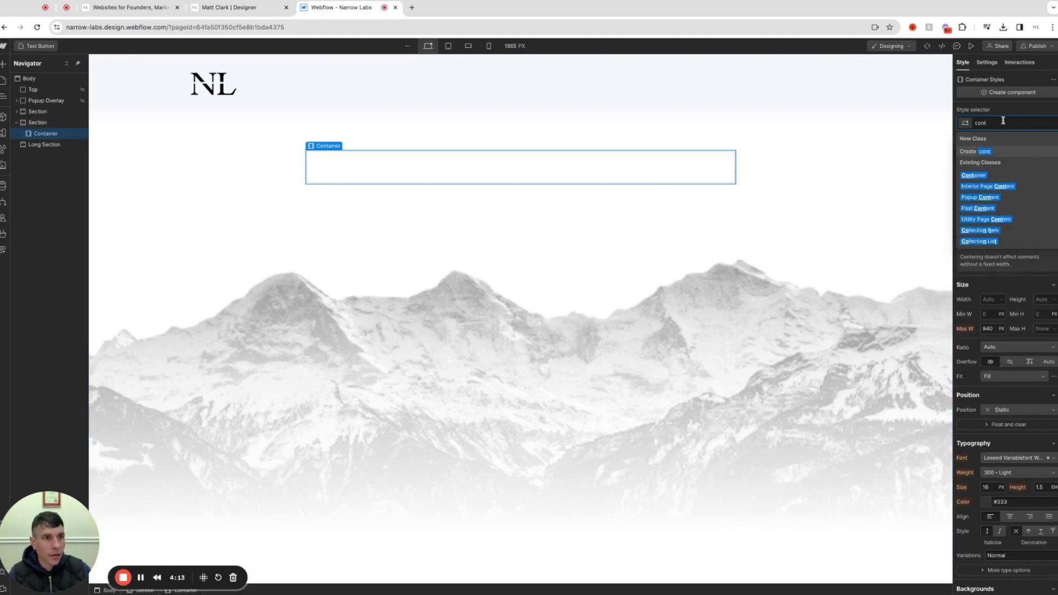
{"action": "left_click", "coordinate": [1002, 175]}
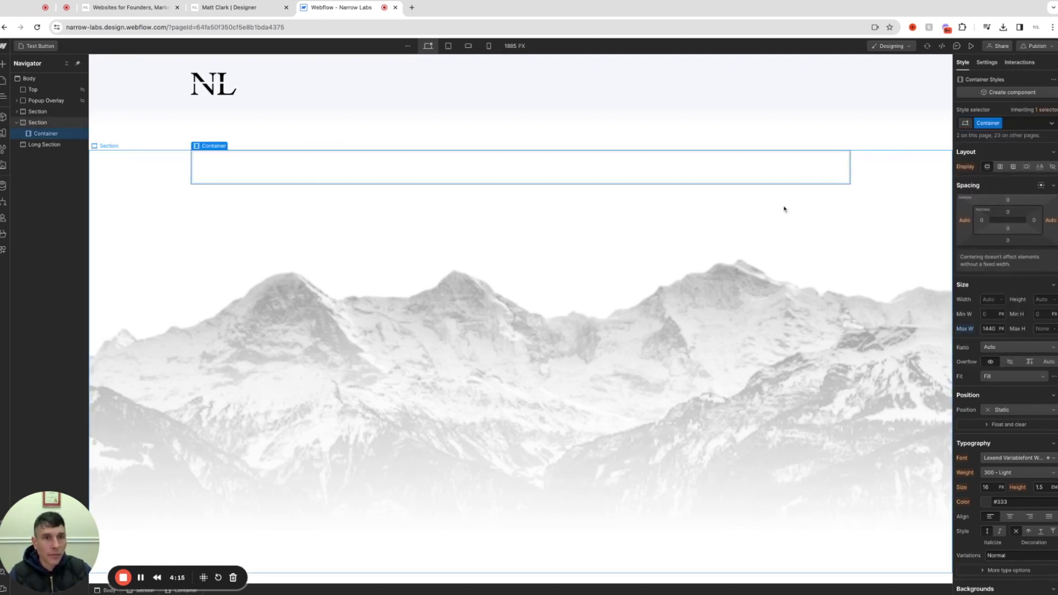
{"action": "left_click", "coordinate": [906, 204]}
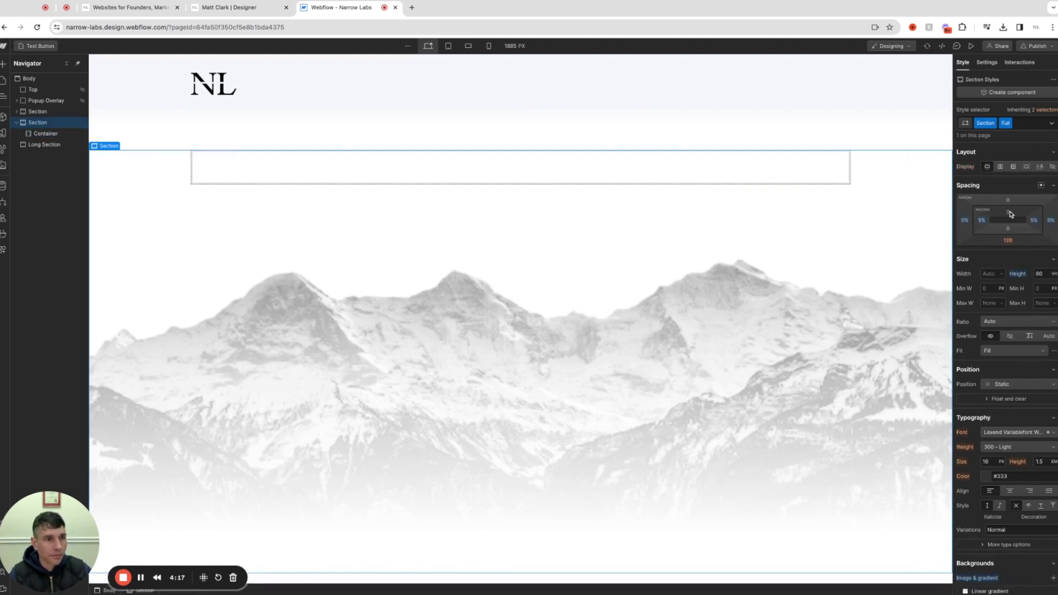
{"action": "left_click", "coordinate": [1034, 221]}
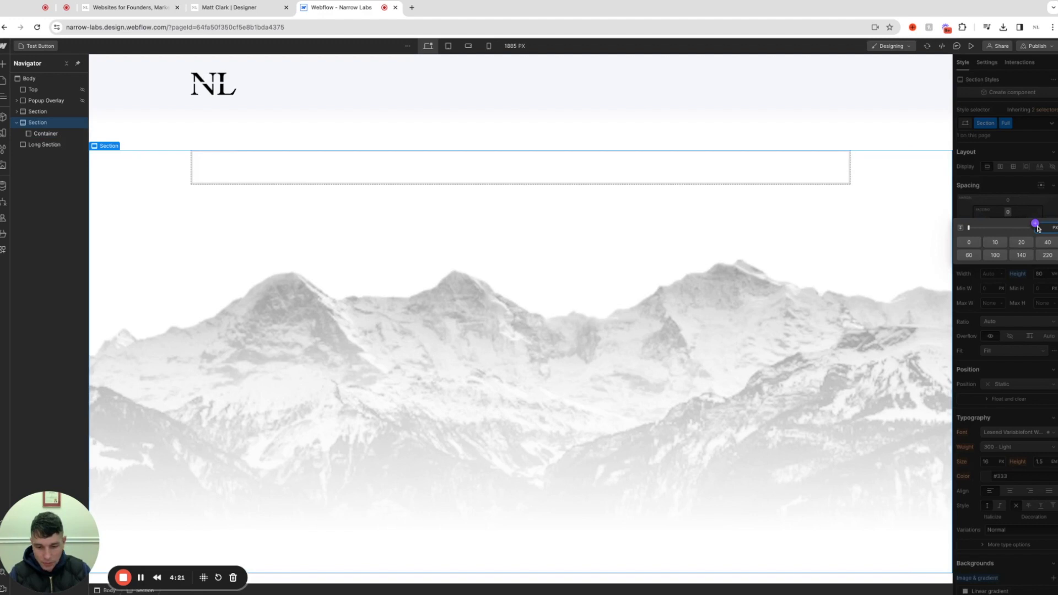
Confirm 20vh top padding on the section, then select the container and bring up Add Elements
{"action": "key", "text": "Return"}
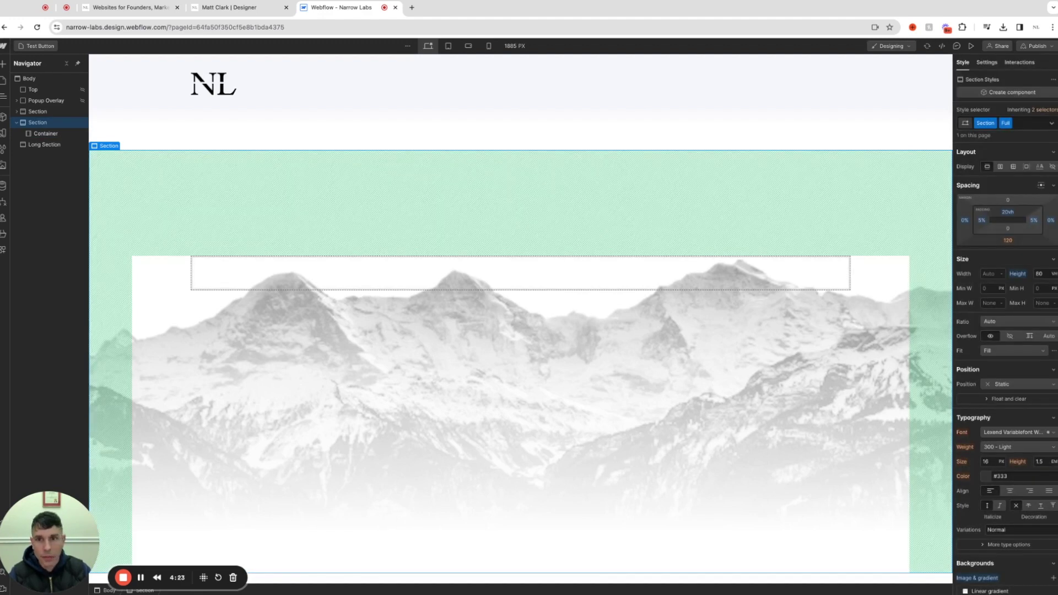
{"action": "left_click", "coordinate": [468, 284]}
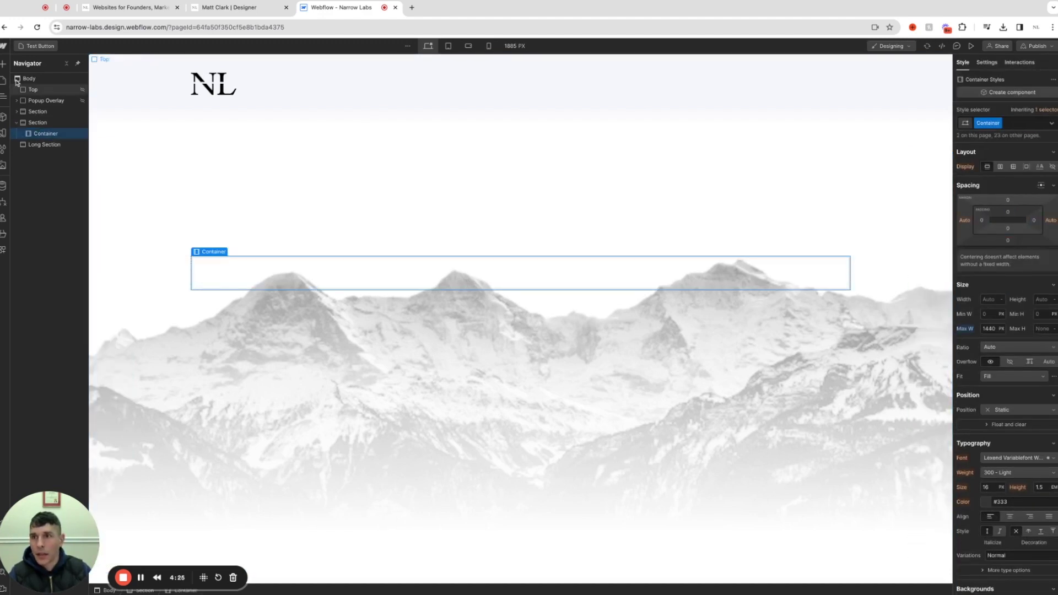
{"action": "left_click", "coordinate": [3, 64]}
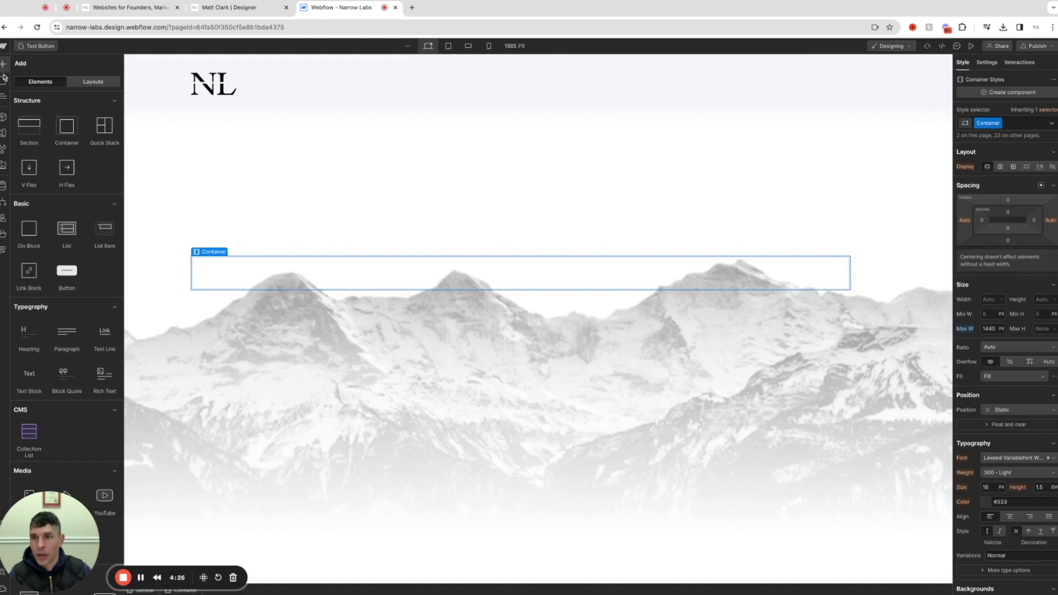
Add a Heading 1 in the container reading 'Welcome to My Tutorial' and preview the page
{"action": "left_click", "coordinate": [29, 333]}
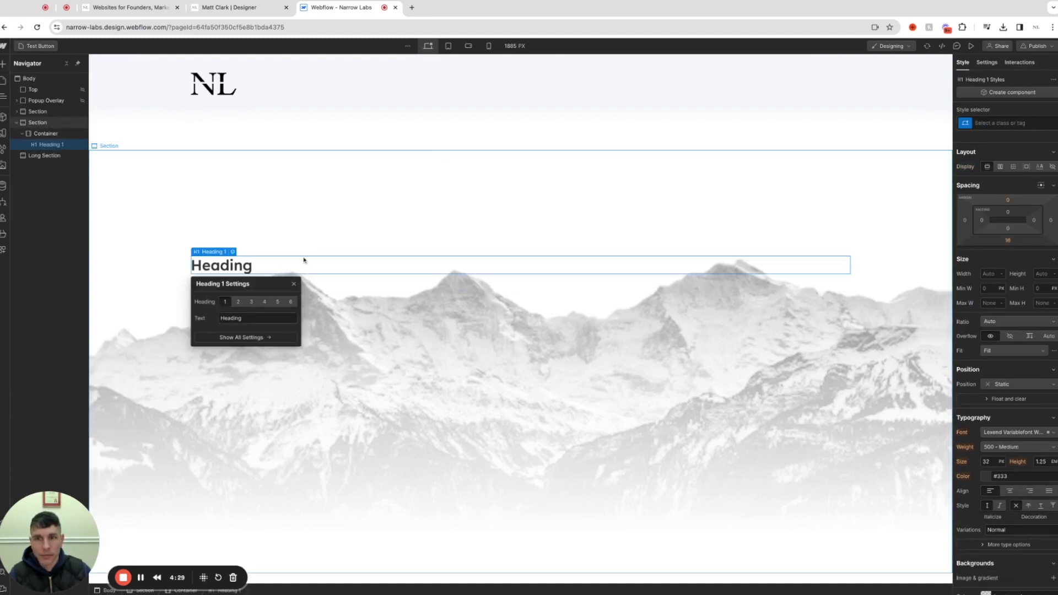
{"action": "double_click", "coordinate": [288, 268]}
{"action": "double_click", "coordinate": [286, 269]}
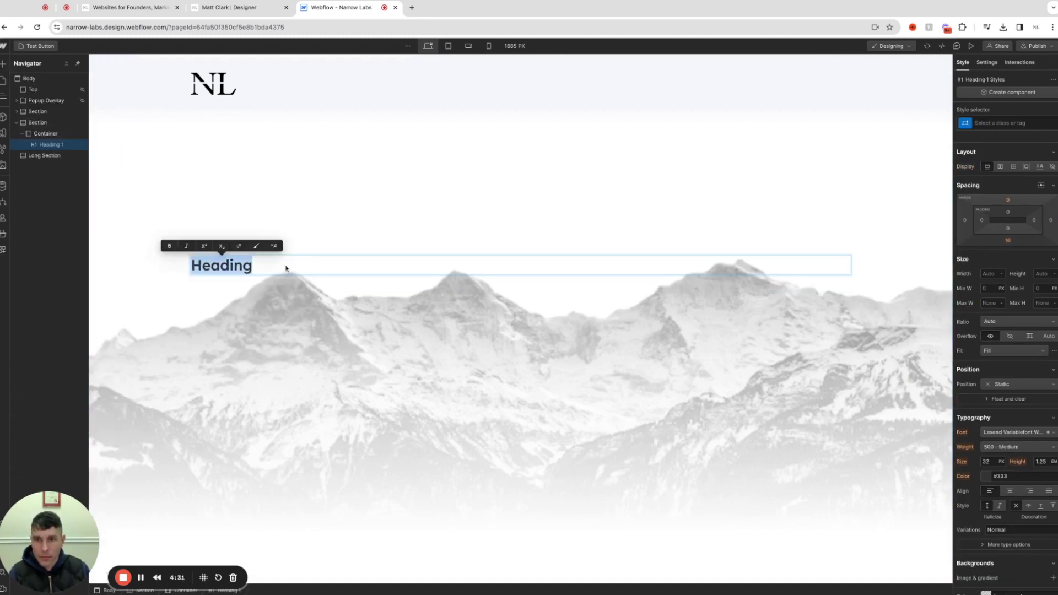
{"action": "type", "text": "Welcome "}
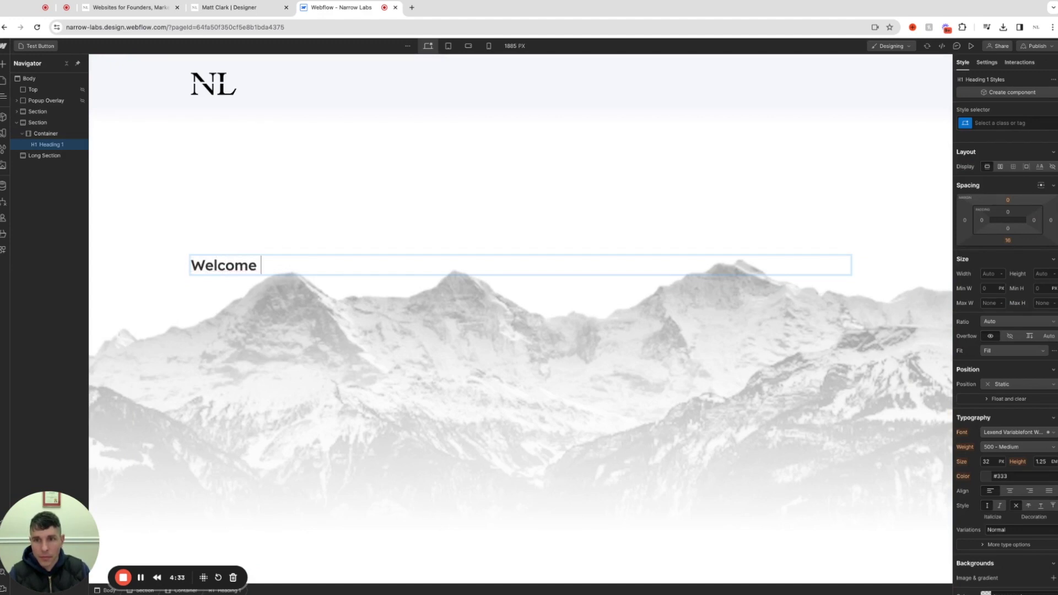
{"action": "type", "text": "to my tuto"}
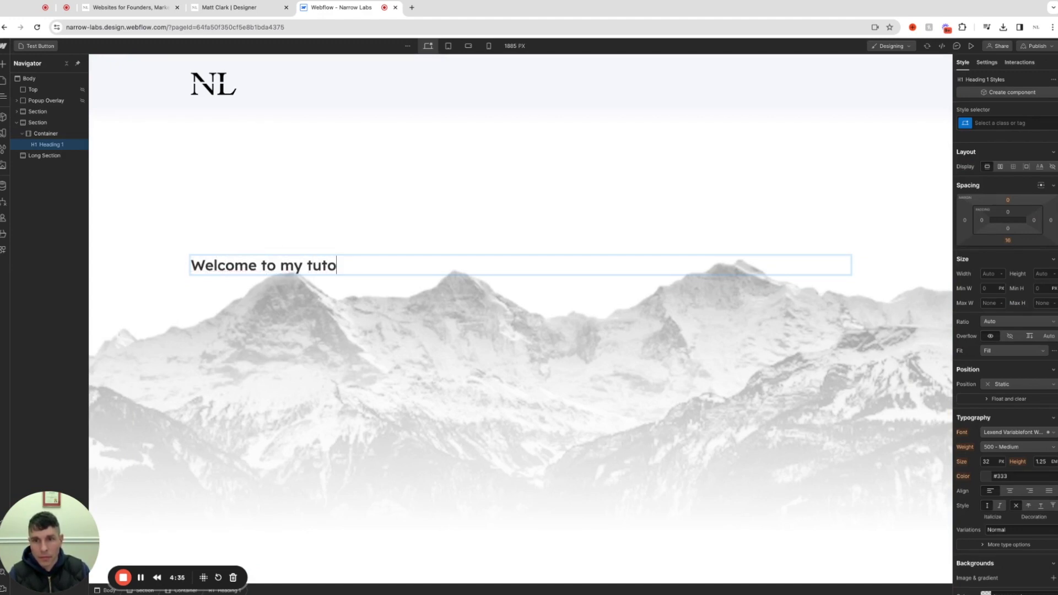
{"action": "key", "text": "BackSpace"}
{"action": "key", "text": "BackSpace"}
{"action": "key", "text": "BackSpace"}
{"action": "key", "text": "BackSpace"}
{"action": "key", "text": "BackSpace"}
{"action": "key", "text": "BackSpace"}
{"action": "key", "text": "BackSpace"}
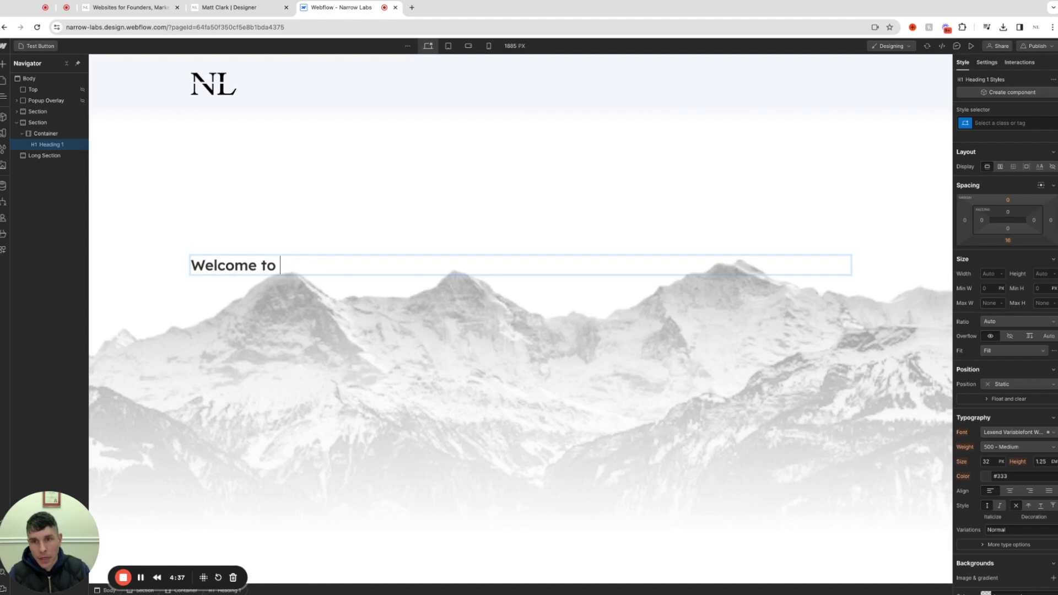
{"action": "type", "text": "My Tutorial"}
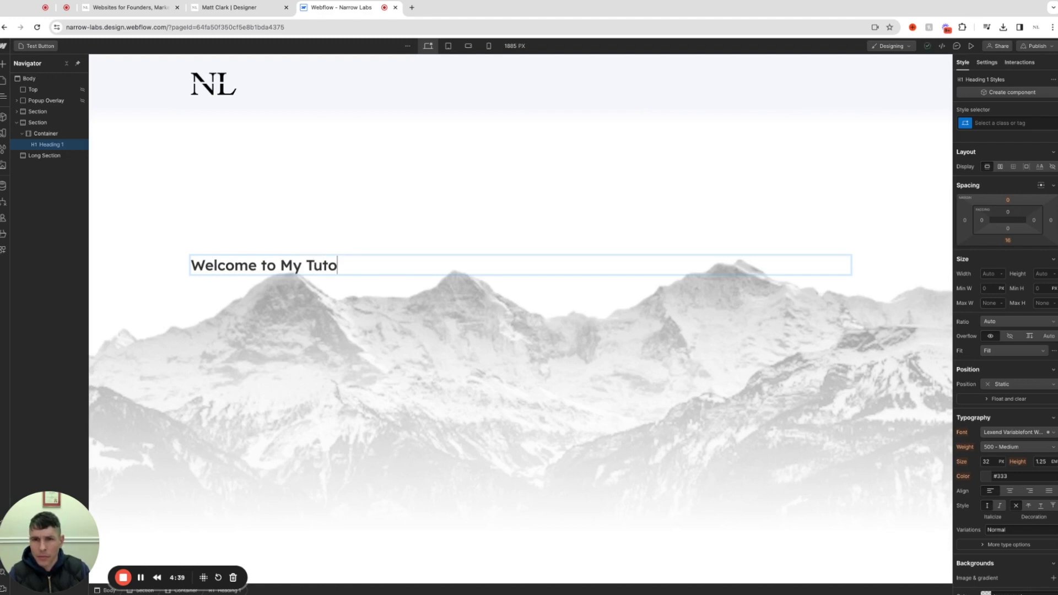
{"action": "left_click", "coordinate": [392, 246]}
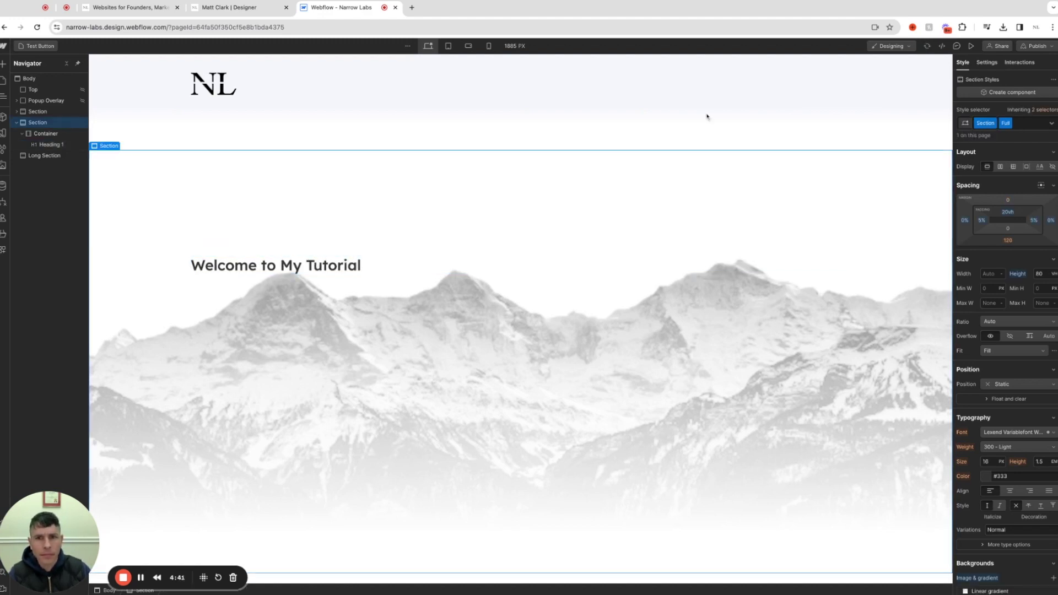
{"action": "left_click", "coordinate": [971, 46]}
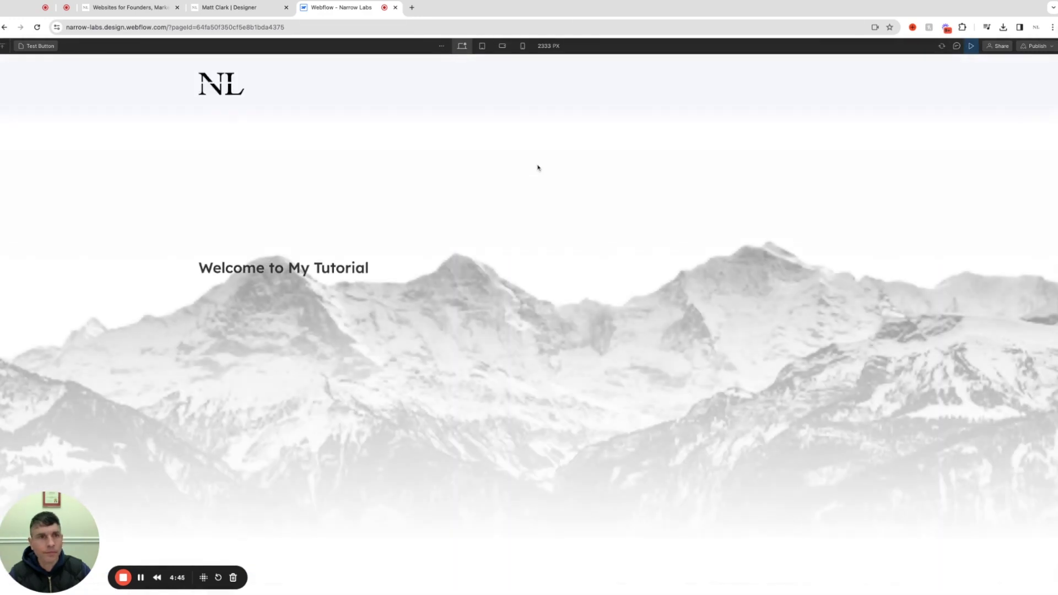
{"action": "left_click", "coordinate": [972, 47]}
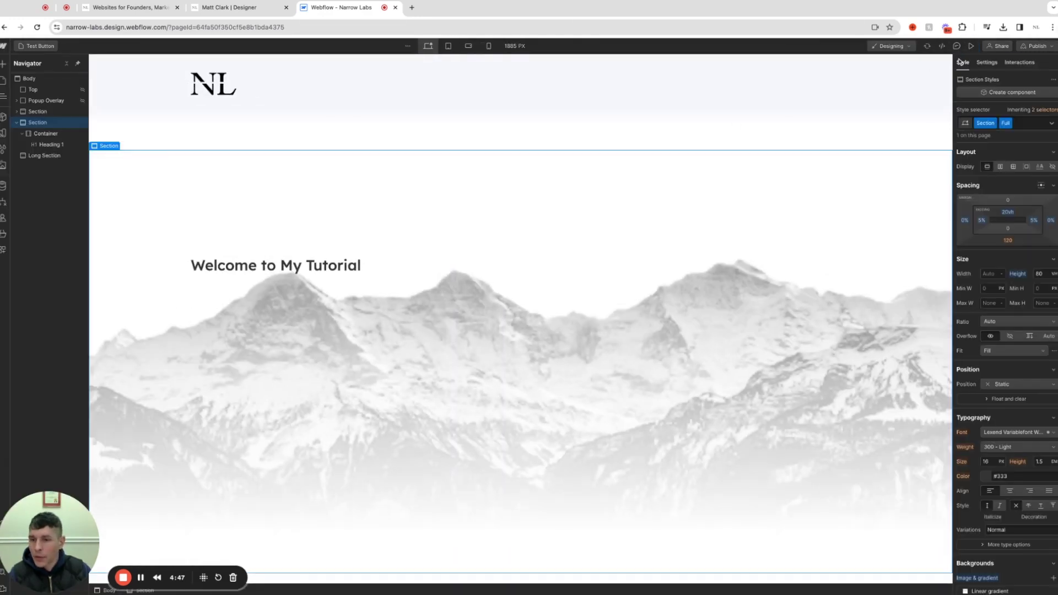